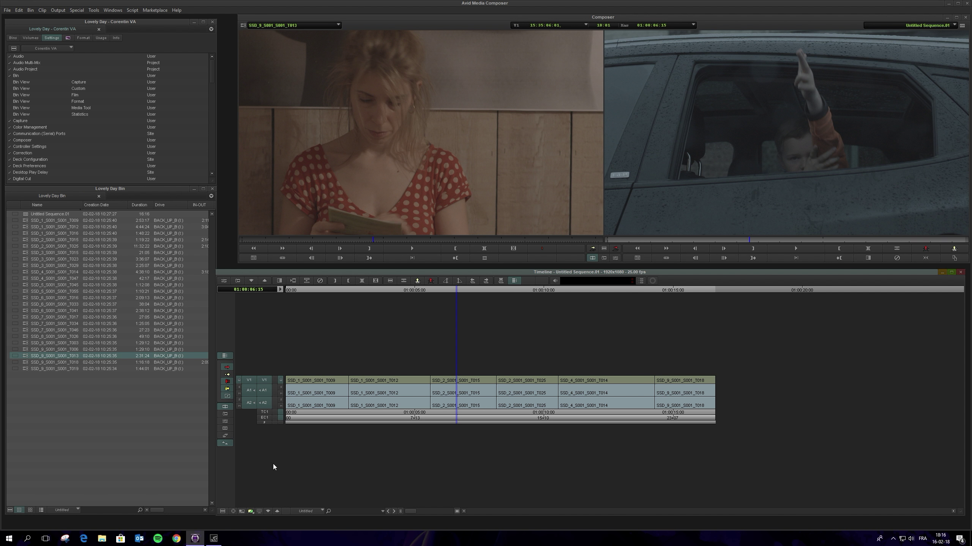
- Switch to the Color Correction workspace and display the HSL Controls
{"action": "left_click", "coordinate": [225, 428]}
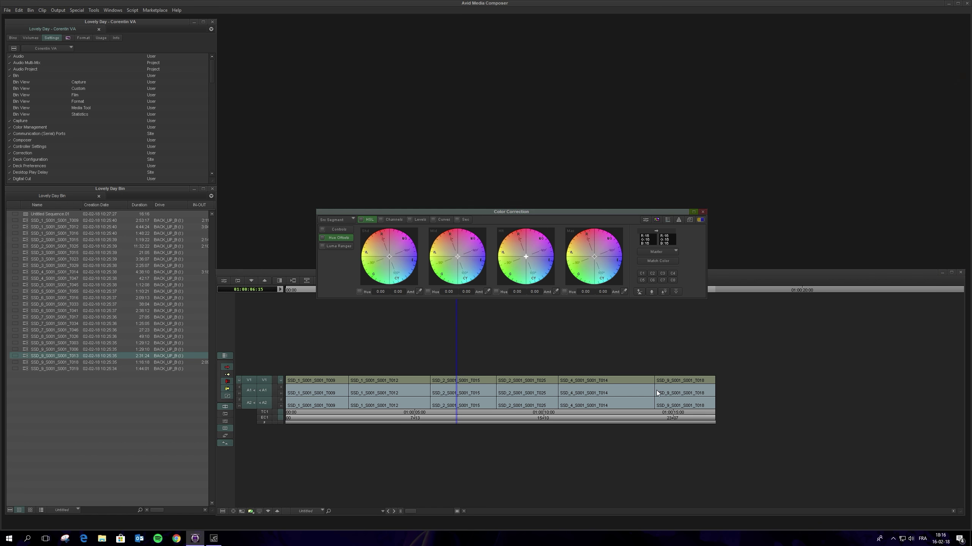
{"action": "left_click", "coordinate": [338, 229]}
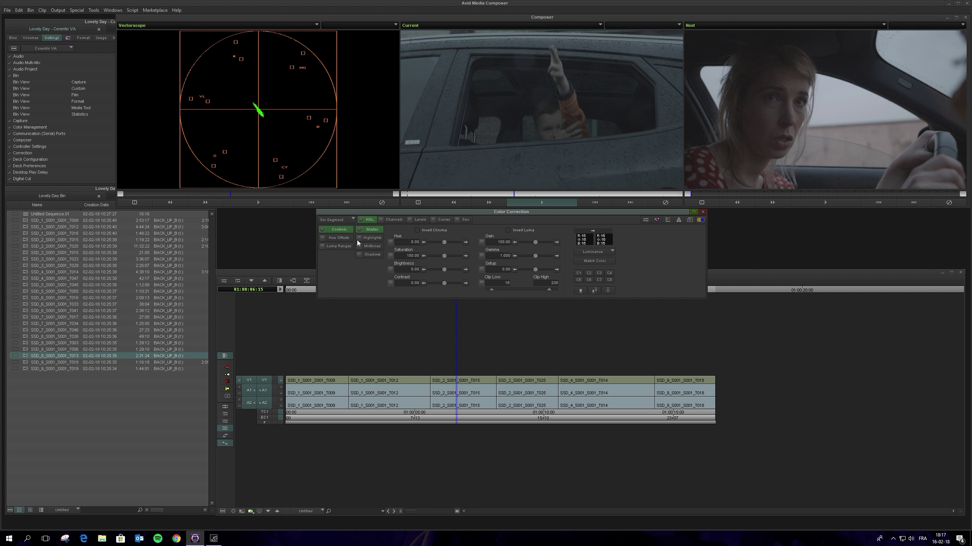
- Compare the Controls, Hue Offsets and Luma Ranges pages of the HSL group
{"action": "left_click", "coordinate": [337, 238]}
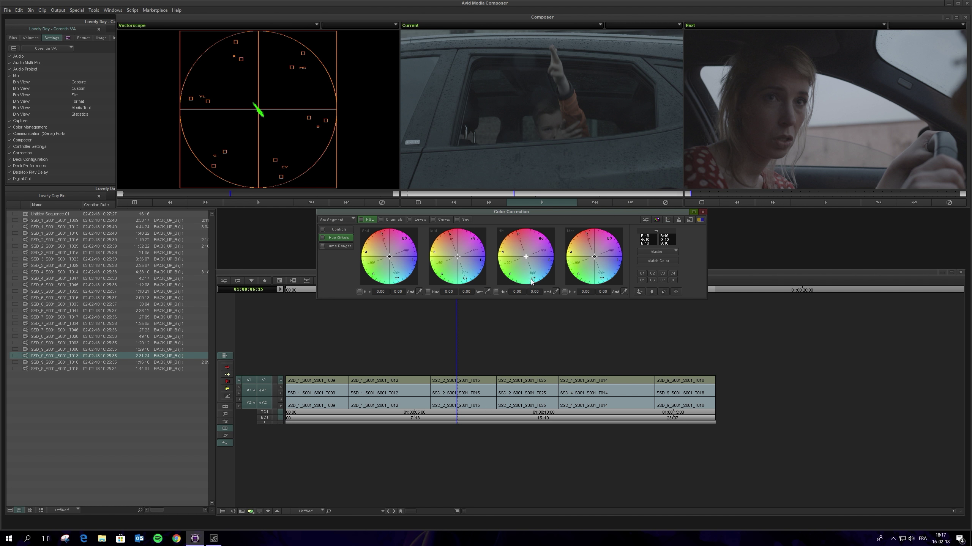
{"action": "left_click", "coordinate": [342, 247]}
{"action": "left_click", "coordinate": [334, 230]}
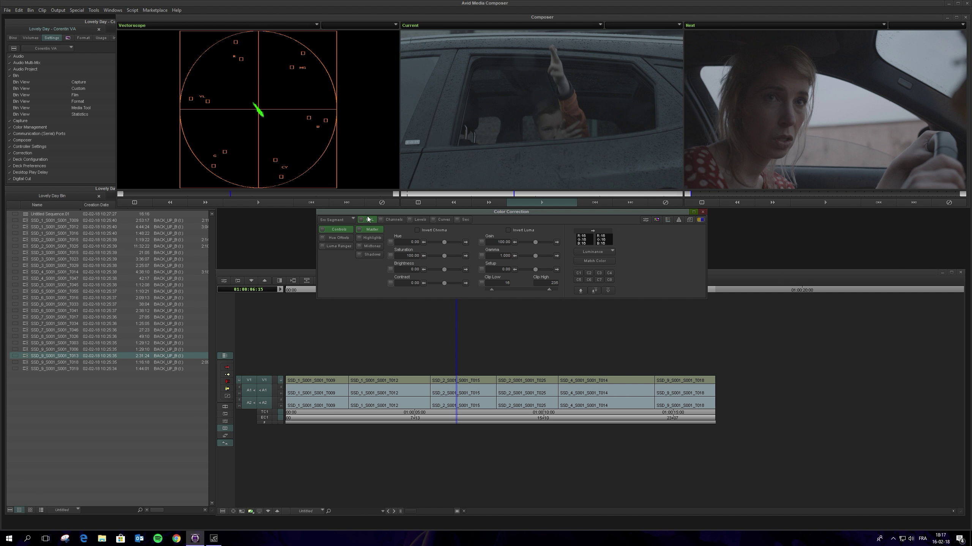
{"action": "left_click", "coordinate": [339, 238]}
{"action": "left_click", "coordinate": [345, 247]}
{"action": "left_click", "coordinate": [346, 229]}
{"action": "left_click", "coordinate": [339, 236]}
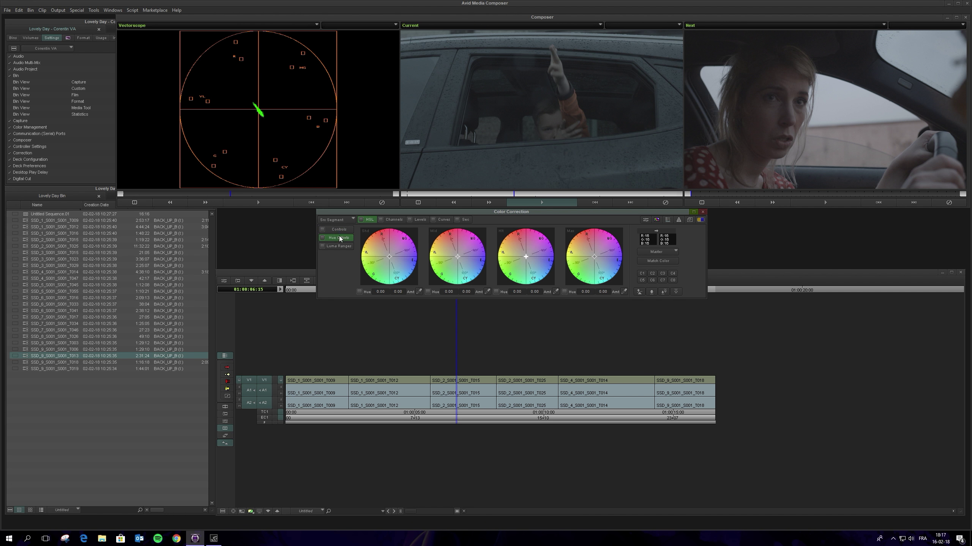
{"action": "left_click", "coordinate": [341, 230]}
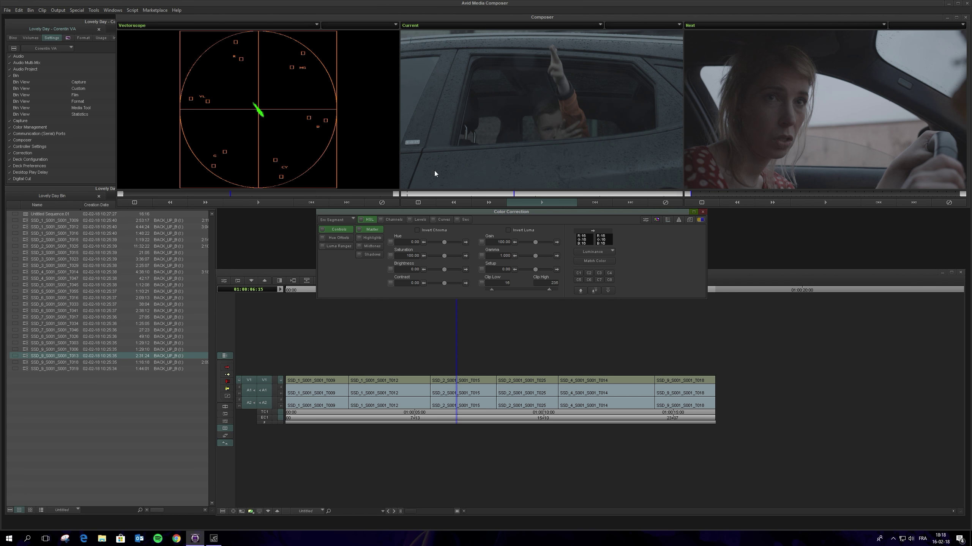
{"action": "left_click", "coordinate": [339, 238]}
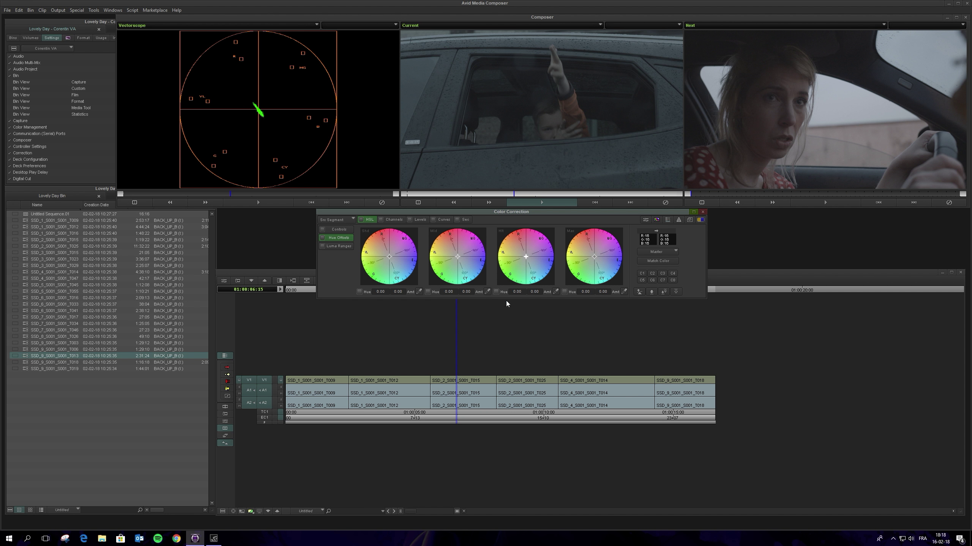
{"action": "left_click", "coordinate": [337, 246]}
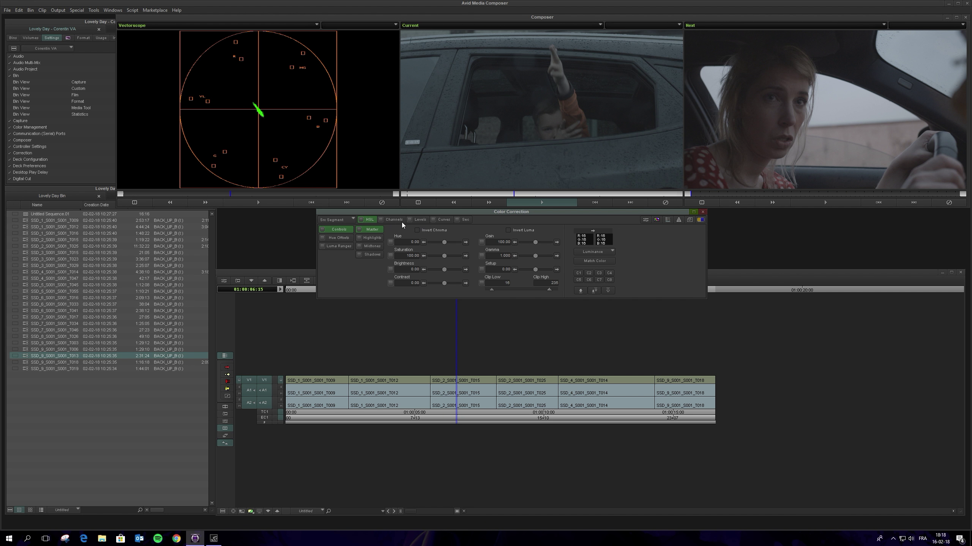
{"action": "left_click", "coordinate": [339, 241]}
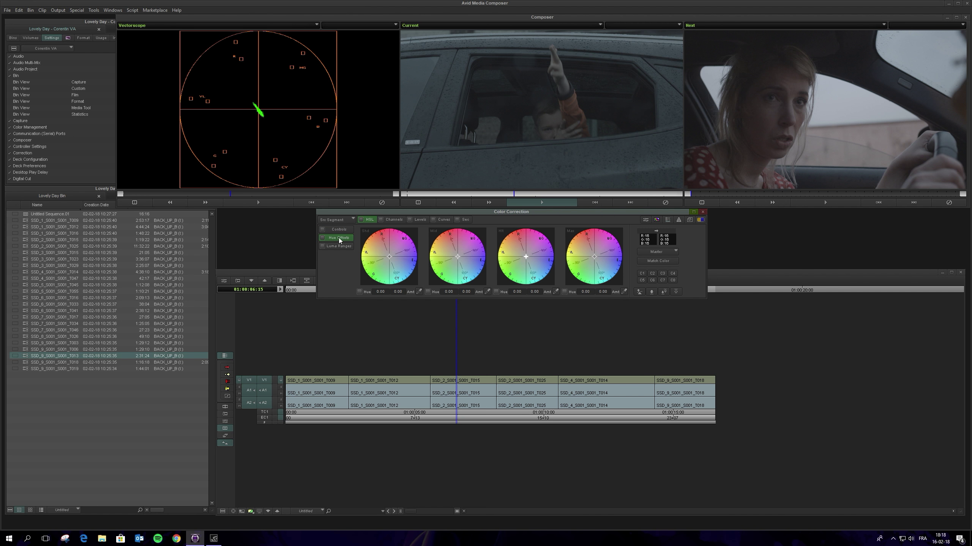
{"action": "left_click", "coordinate": [339, 231]}
{"action": "left_click", "coordinate": [341, 237]}
{"action": "left_click", "coordinate": [340, 230]}
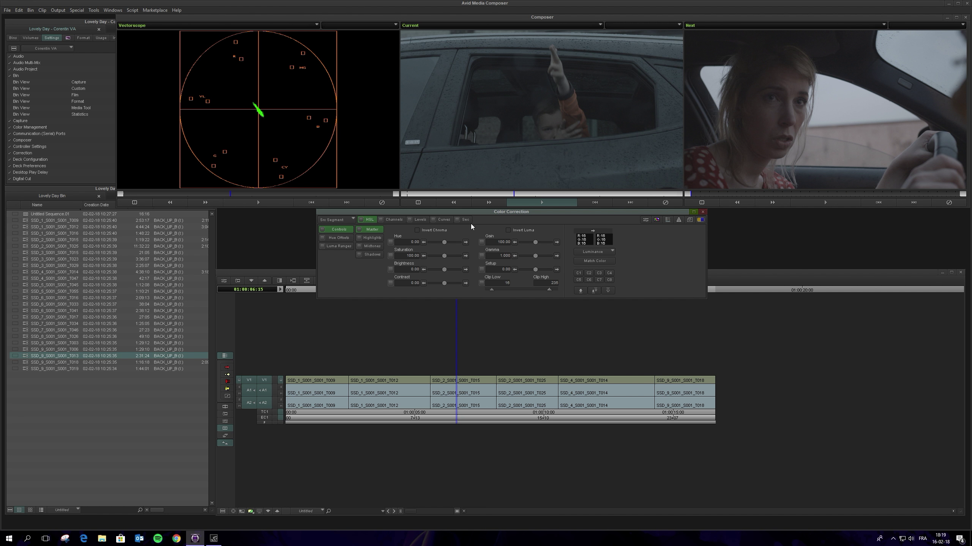
- Set the Vectorscope monitor to the Y Waveform view, and after that to YC Waveform
{"action": "left_click", "coordinate": [312, 26]}
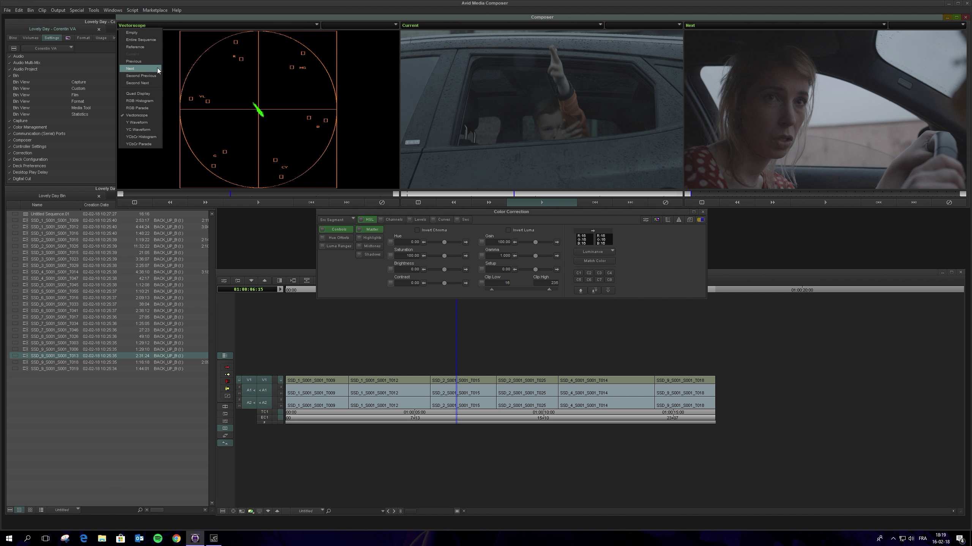
{"action": "left_click", "coordinate": [154, 123]}
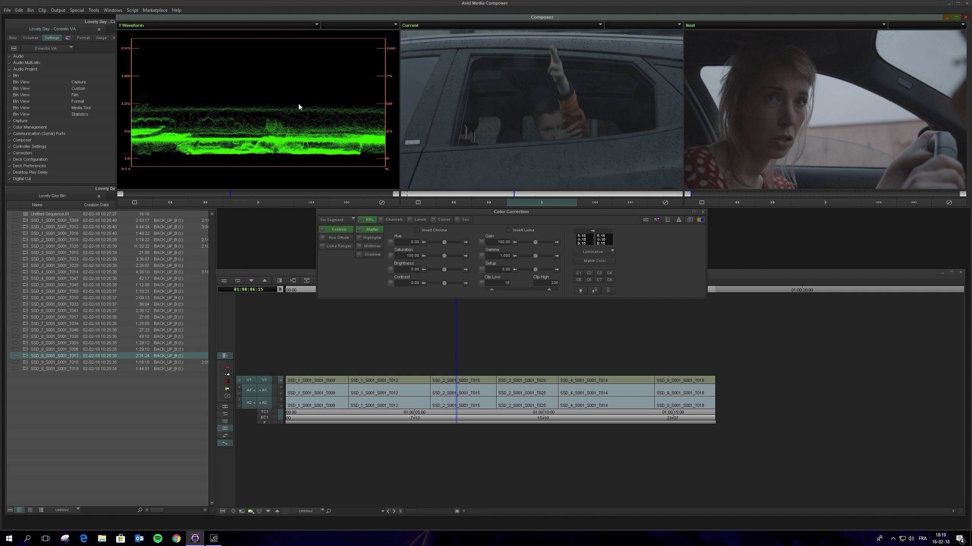
{"action": "left_click", "coordinate": [294, 24]}
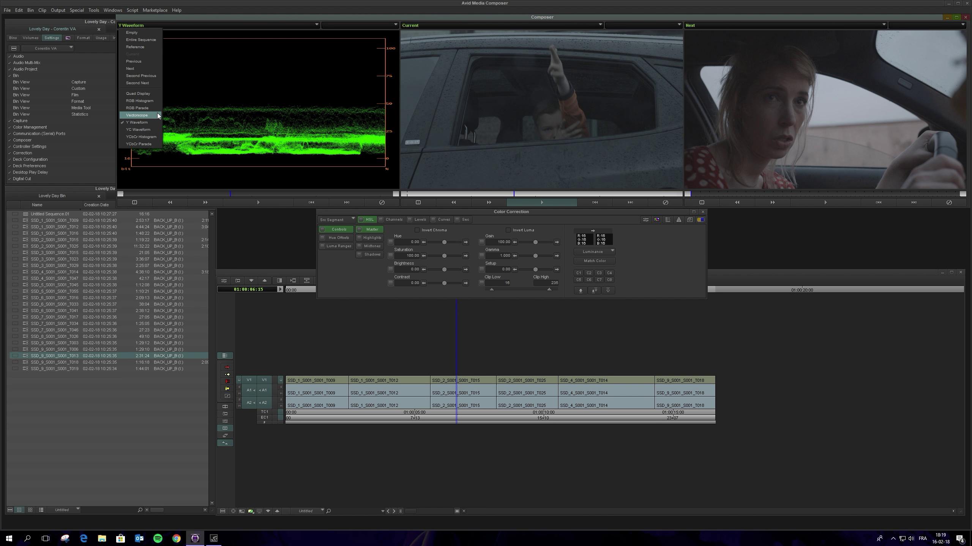
{"action": "left_click", "coordinate": [151, 130]}
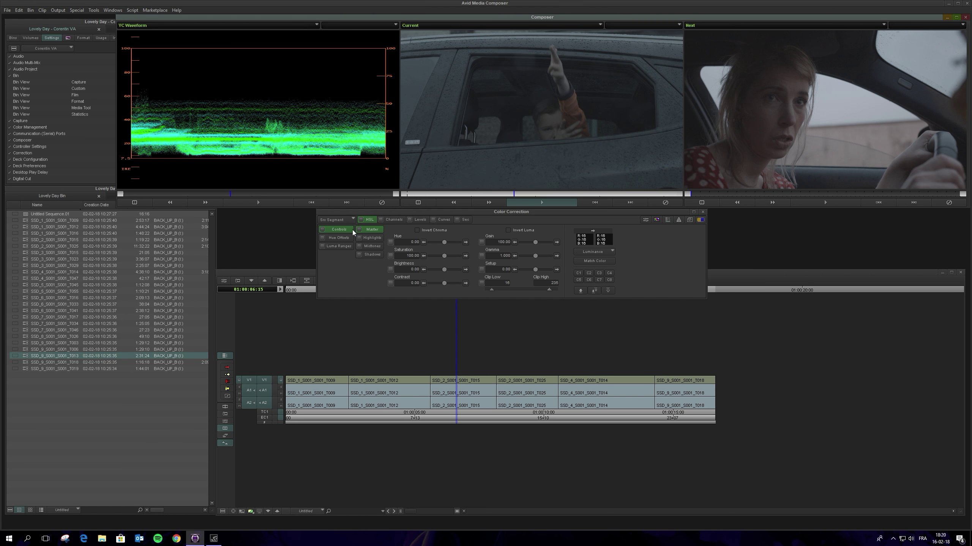
- Examine the Master, Highlights, Midtones and Shadows sliders of the HSL Controls and compare them with the Hue Offsets wheels
{"action": "left_click", "coordinate": [334, 229]}
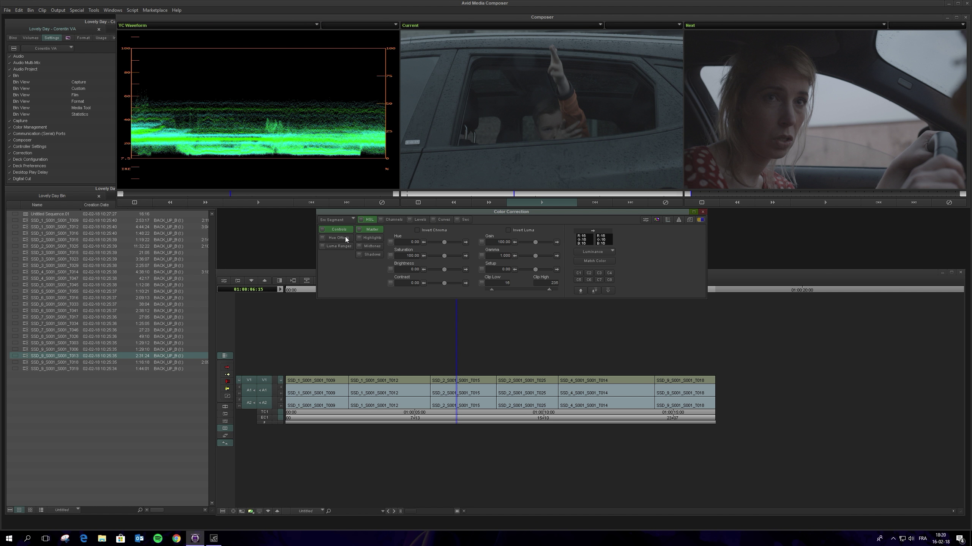
{"action": "left_click", "coordinate": [372, 237]}
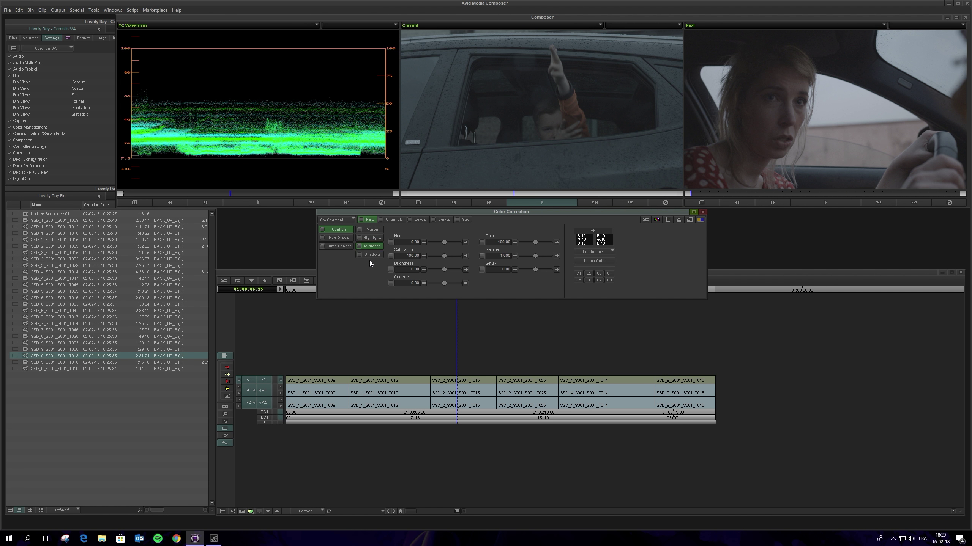
{"action": "left_click", "coordinate": [372, 230]}
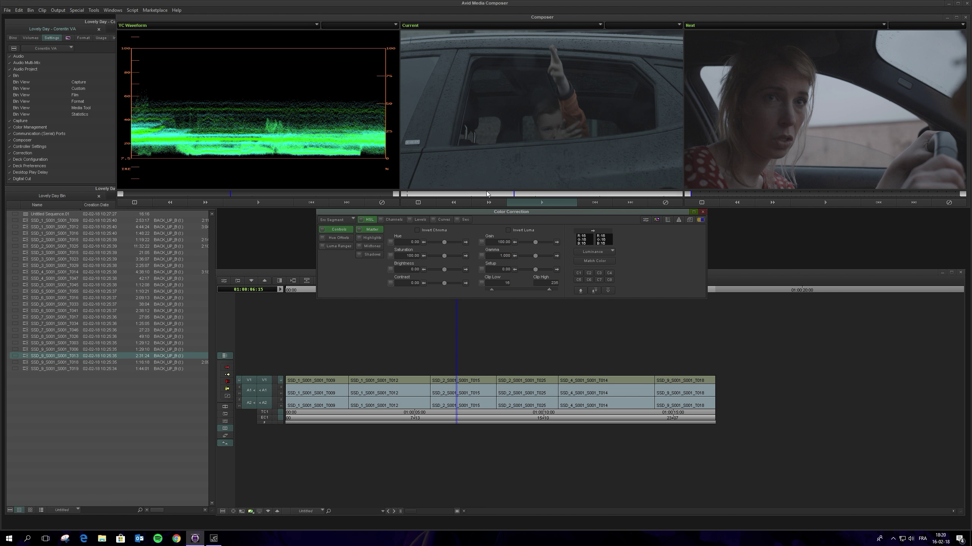
{"action": "left_click", "coordinate": [372, 238]}
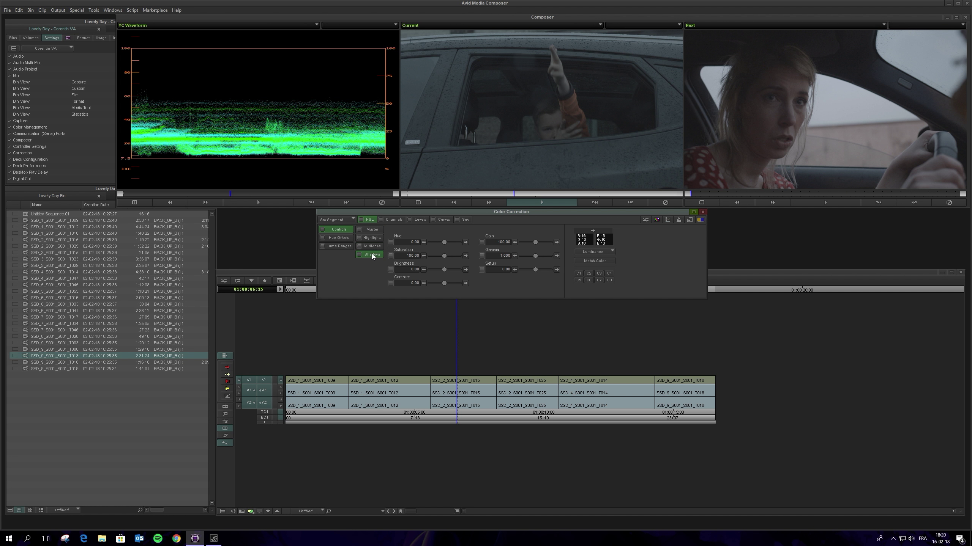
{"action": "left_click", "coordinate": [373, 230]}
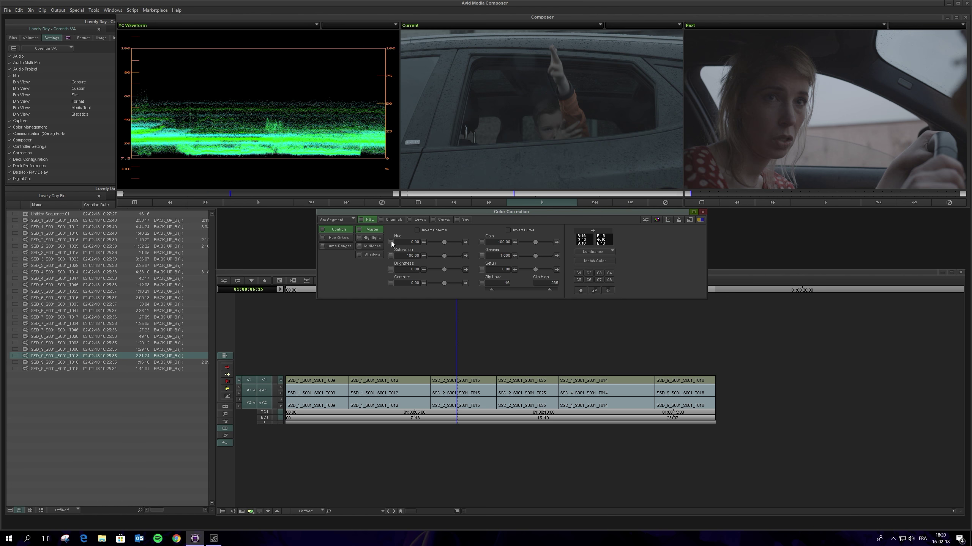
{"action": "left_click", "coordinate": [341, 238]}
{"action": "left_click", "coordinate": [337, 230]}
{"action": "left_click", "coordinate": [337, 238]}
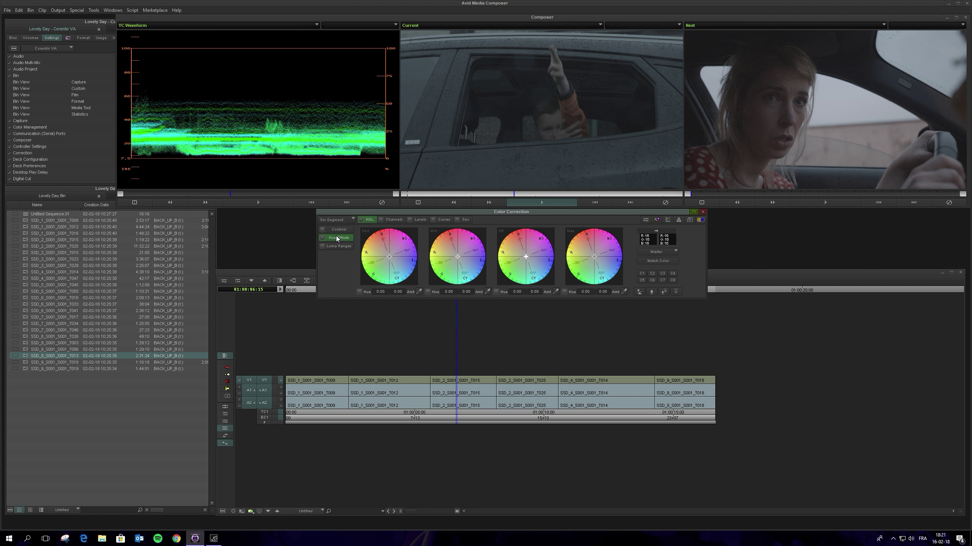
{"action": "left_click", "coordinate": [338, 229]}
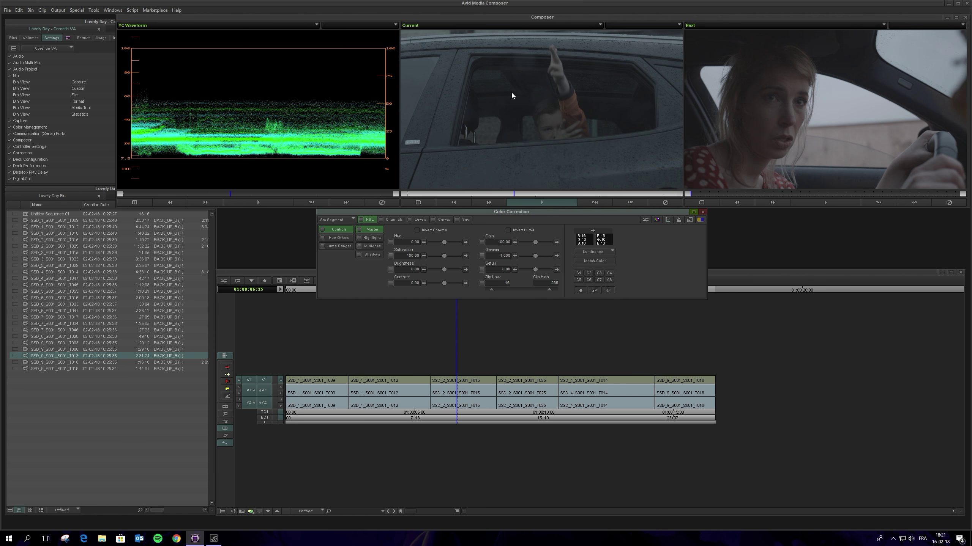
{"action": "left_click", "coordinate": [791, 26]}
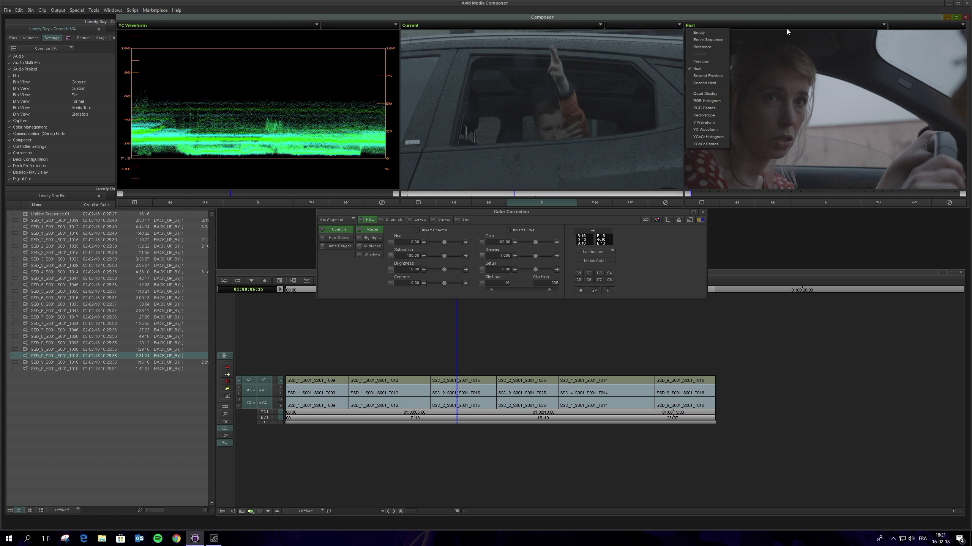
{"action": "left_click", "coordinate": [718, 62]}
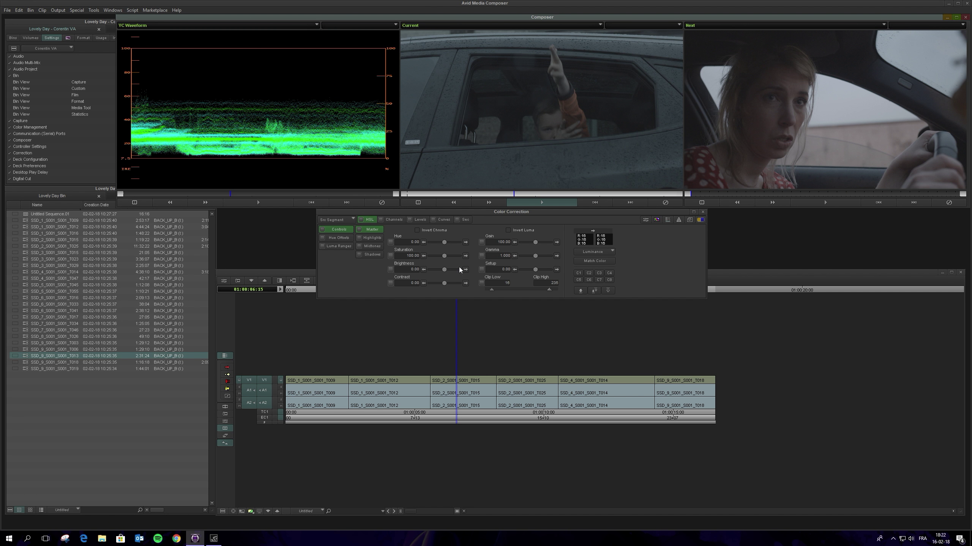
- Raise the current clip's master Brightness to about 23 and compare the image with the adjustment enabled and disabled
{"action": "left_click_drag", "start_coordinate": [444, 269], "coordinate": [447, 269]}
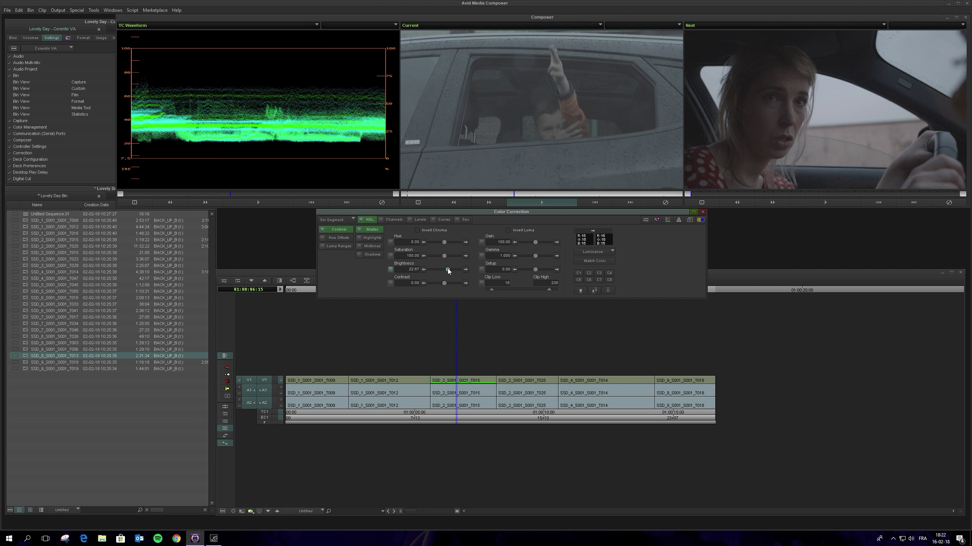
{"action": "left_click", "coordinate": [389, 269]}
{"action": "left_click", "coordinate": [389, 269]}
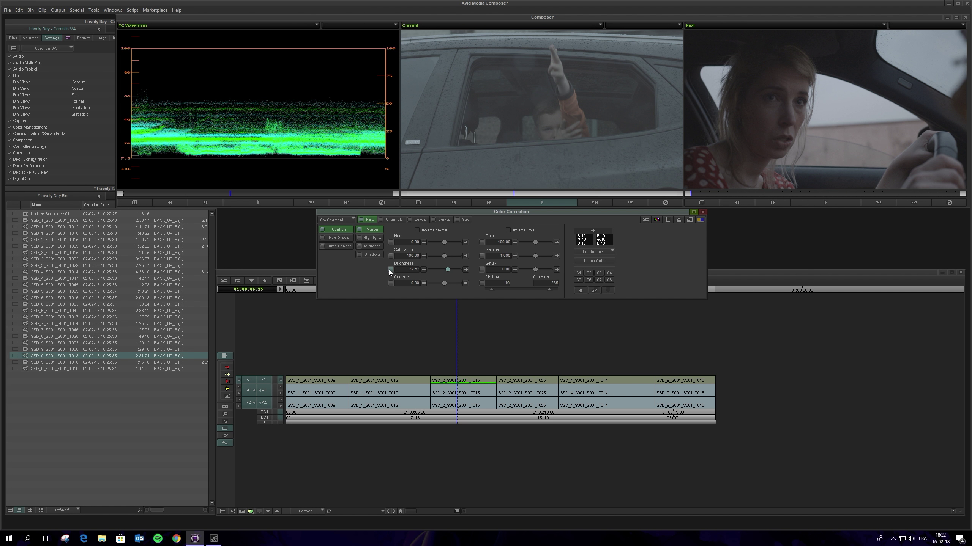
{"action": "left_click", "coordinate": [389, 270]}
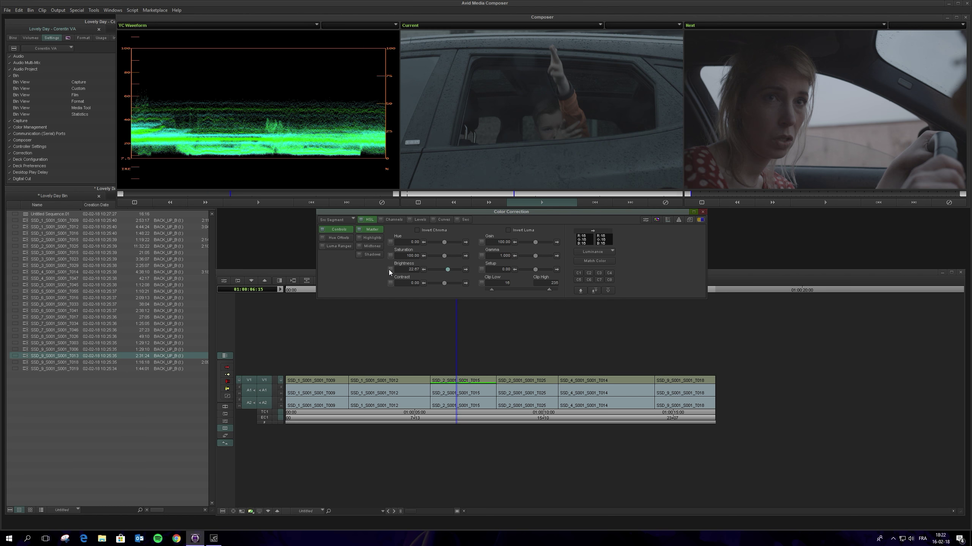
{"action": "left_click", "coordinate": [389, 270]}
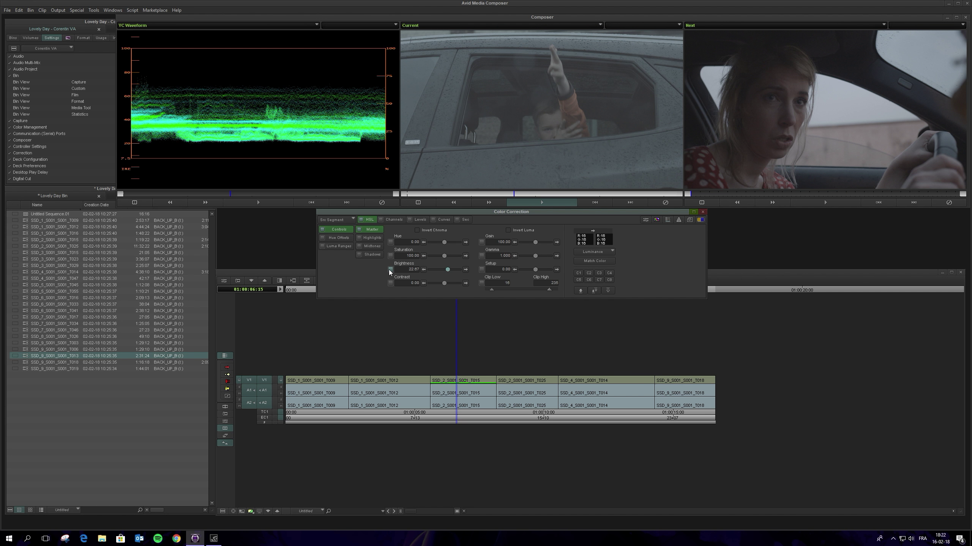
{"action": "left_click", "coordinate": [389, 270]}
{"action": "left_click", "coordinate": [389, 269]}
{"action": "left_click", "coordinate": [390, 270]}
- Reset the master Brightness to 0
{"action": "left_click", "coordinate": [419, 271]}
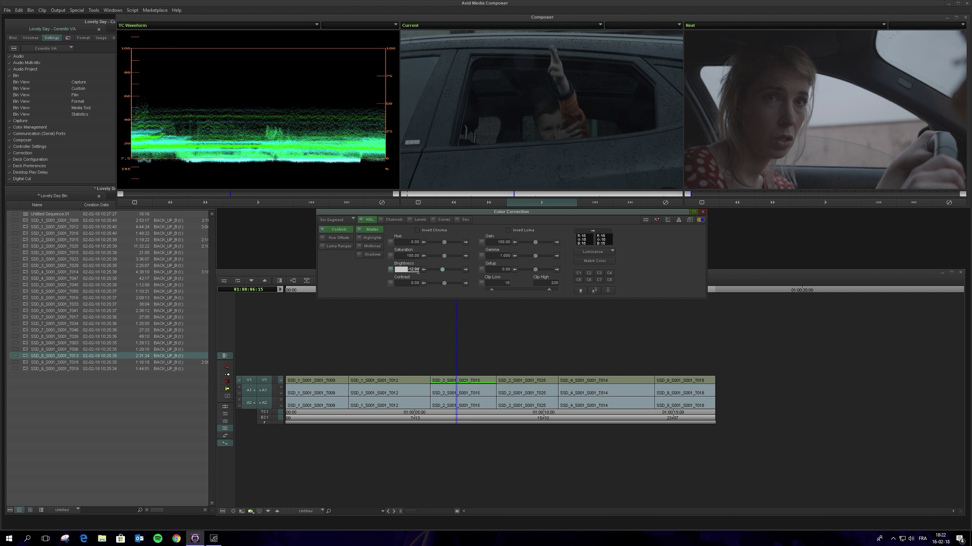
{"action": "key", "text": "BackSpace"}
{"action": "type", "text": "0"}
{"action": "key", "text": "Return"}
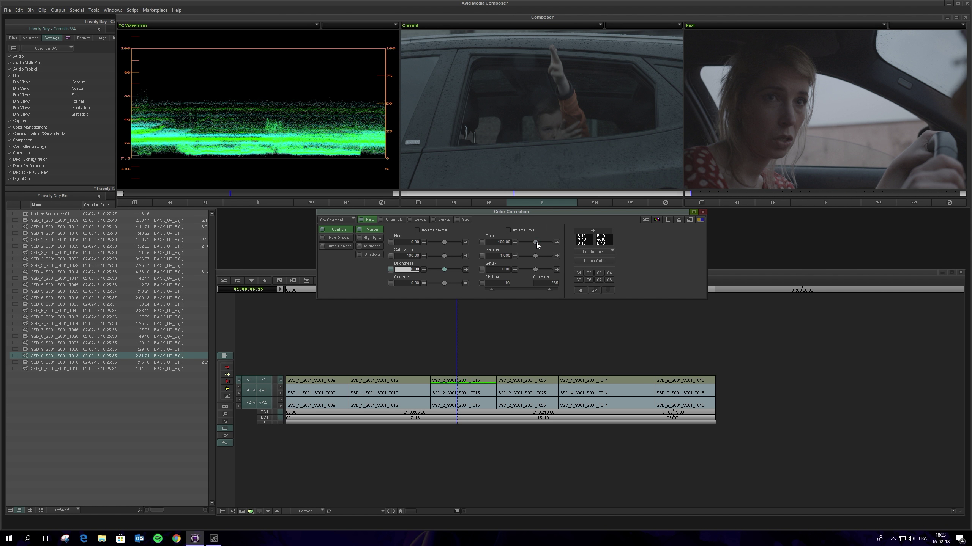
- Raise the current clip's master Gain to about 149 and compare the image with the adjustment enabled and disabled
{"action": "left_click_drag", "start_coordinate": [538, 243], "coordinate": [541, 241]}
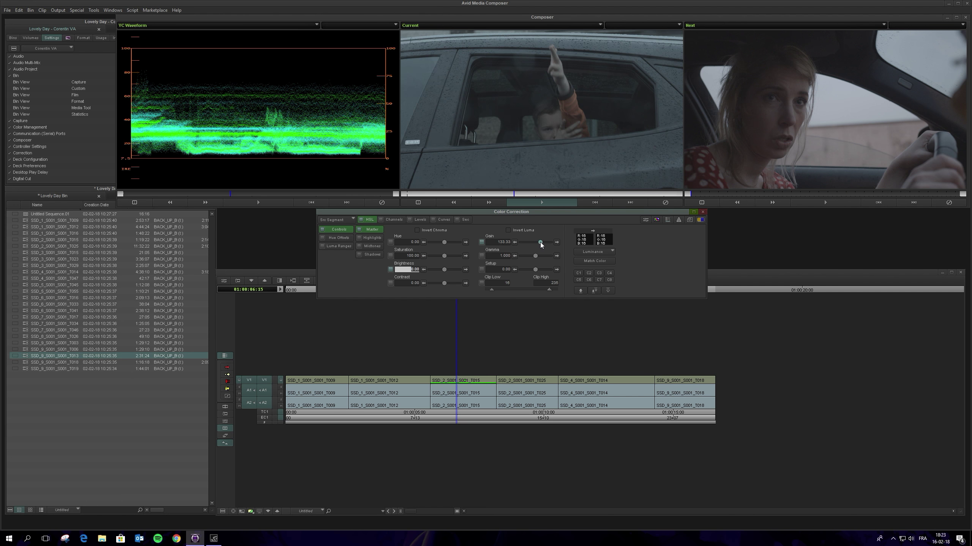
{"action": "left_click_drag", "start_coordinate": [540, 242], "coordinate": [541, 242]}
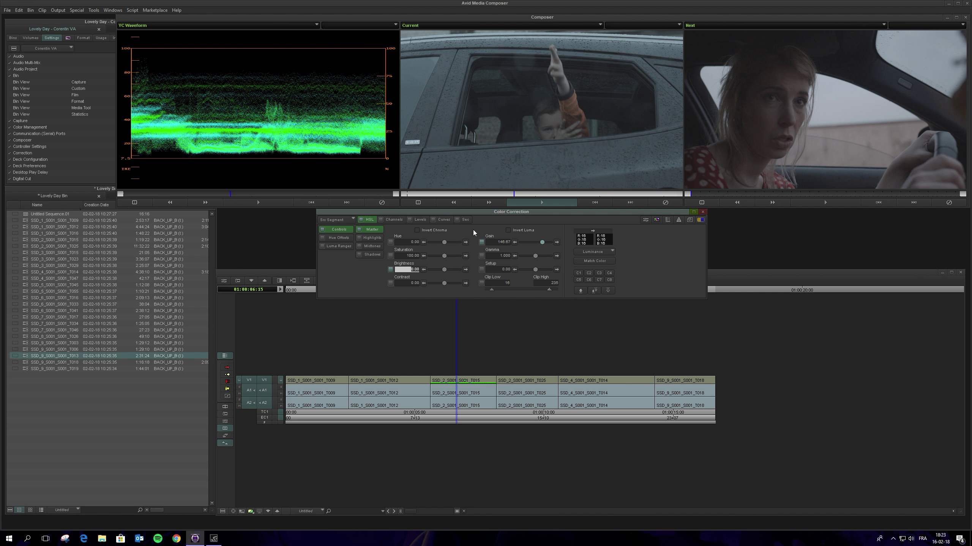
{"action": "left_click", "coordinate": [482, 242]}
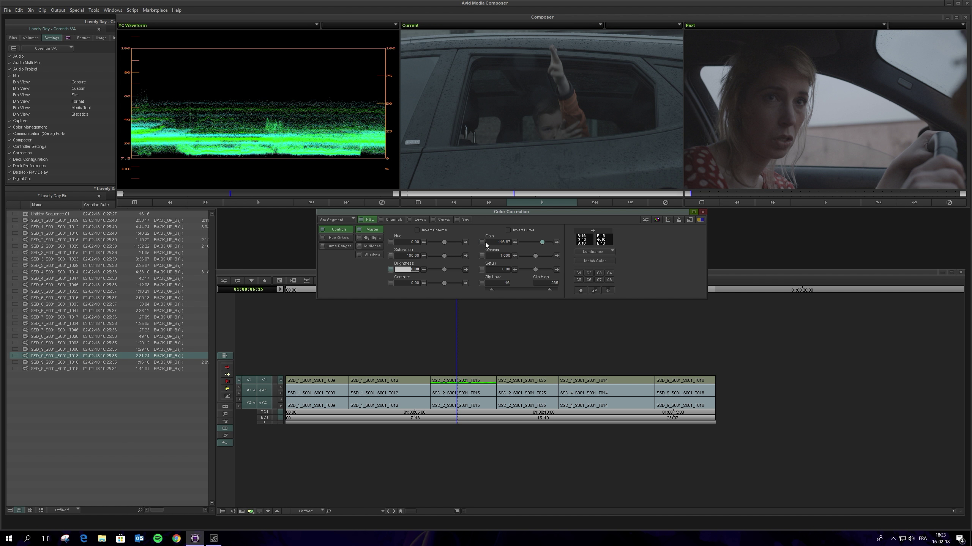
{"action": "left_click", "coordinate": [482, 243]}
{"action": "left_click", "coordinate": [481, 243]}
{"action": "left_click", "coordinate": [482, 243]}
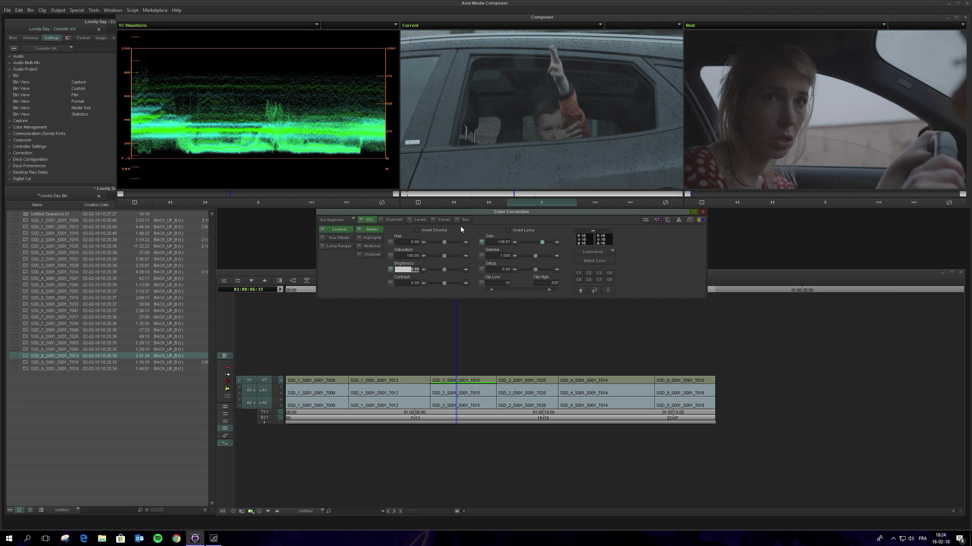
- Reset the master Gain to 100
{"action": "left_click", "coordinate": [499, 242]}
{"action": "type", "text": "100"}
{"action": "key", "text": "Return"}
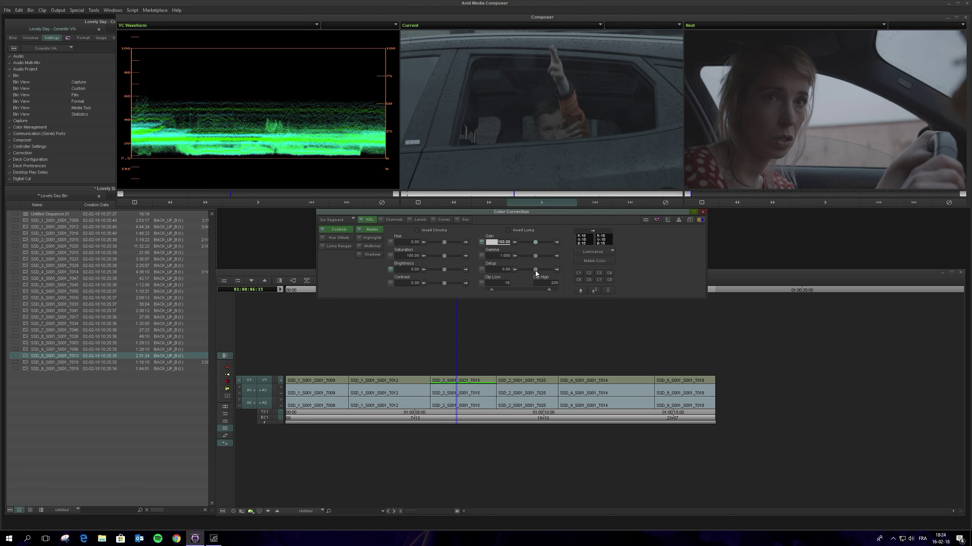
- Test the current clip's master Setup at about 23 and at about -17, and reset it to 0
{"action": "left_click_drag", "start_coordinate": [536, 271], "coordinate": [538, 271]}
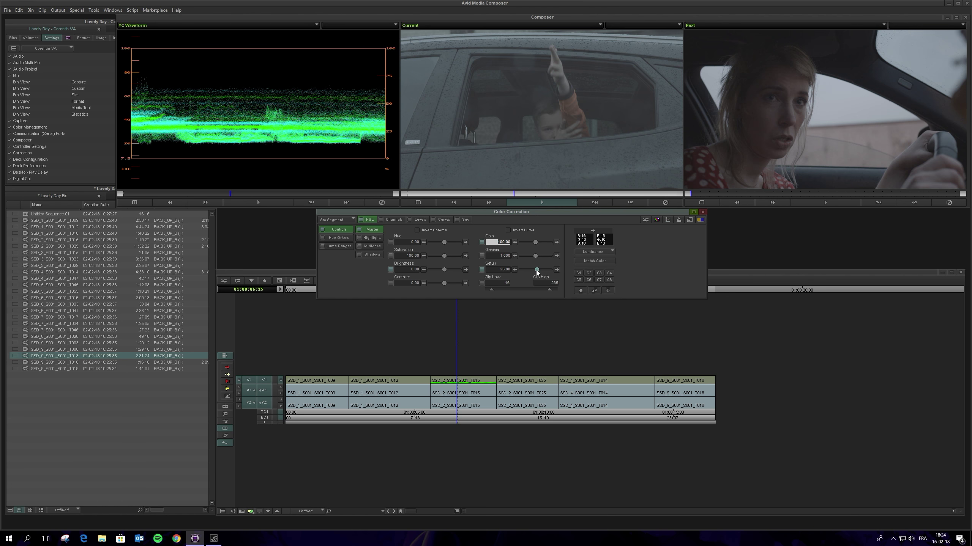
{"action": "left_click_drag", "start_coordinate": [534, 271], "coordinate": [534, 269]}
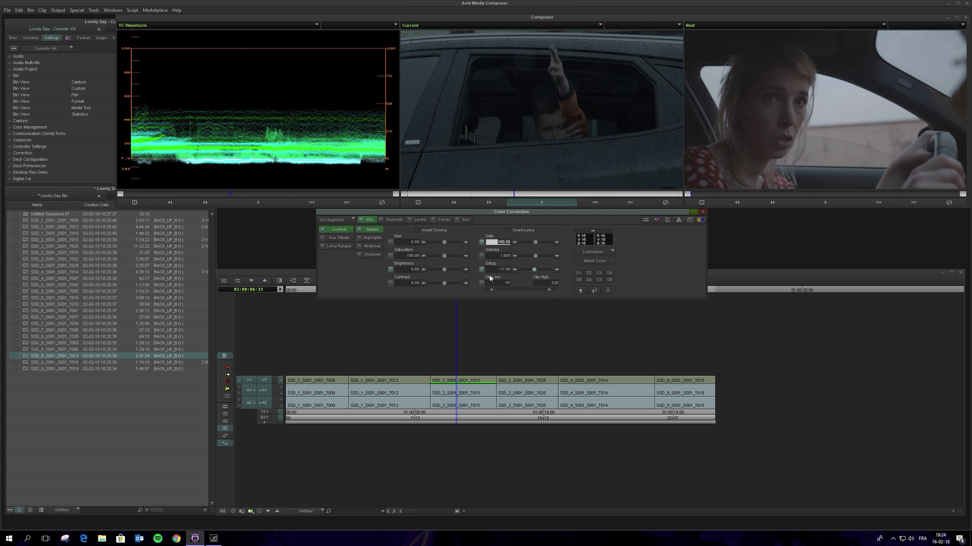
{"action": "left_click", "coordinate": [508, 270]}
{"action": "type", "text": "0"}
{"action": "key", "text": "Return"}
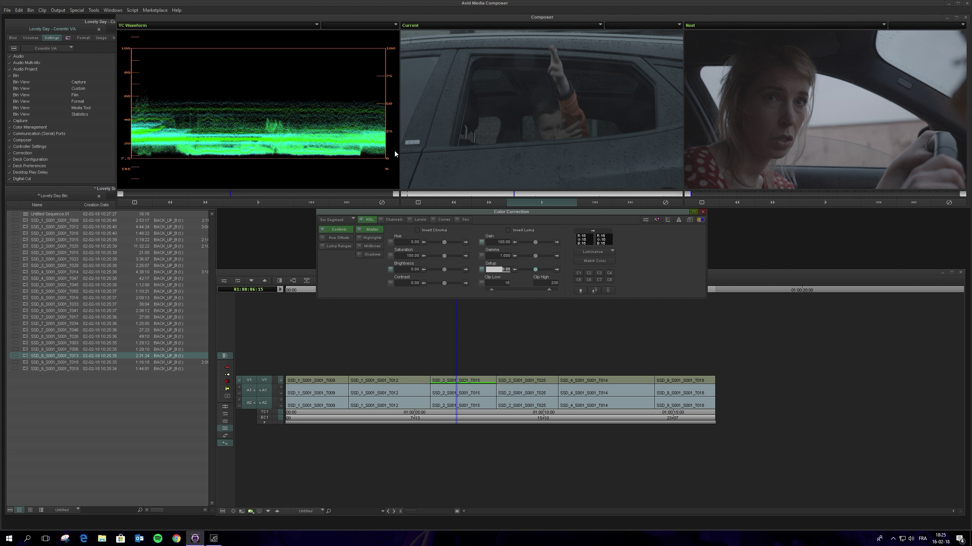
- Raise the current clip's master Gamma to about 1.79 and remove the color correction from the clip
{"action": "left_click_drag", "start_coordinate": [535, 256], "coordinate": [539, 257]}
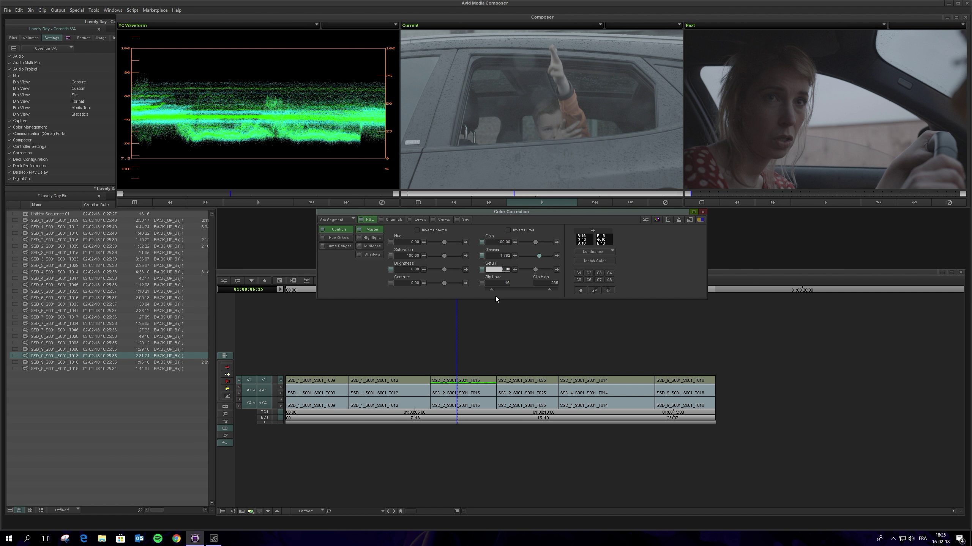
{"action": "right_click", "coordinate": [480, 257]}
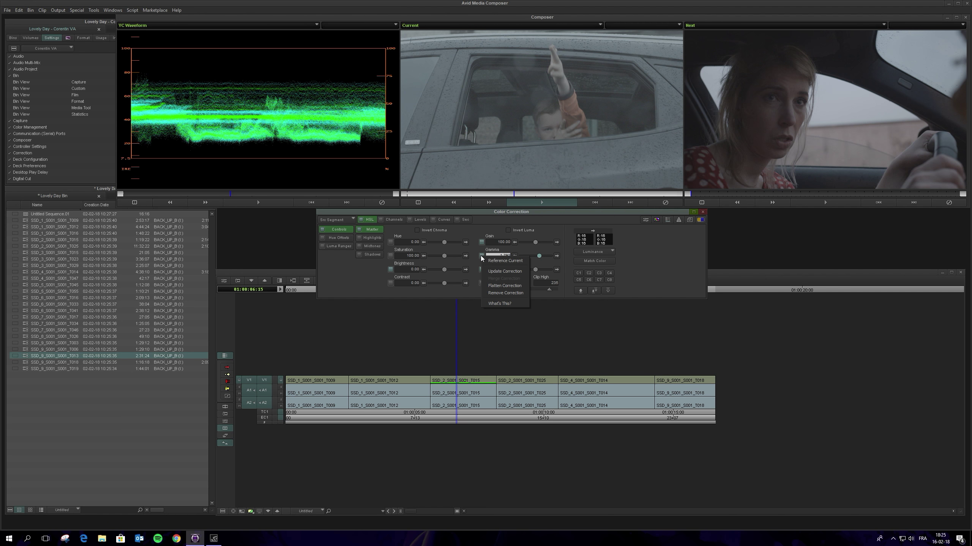
{"action": "left_click", "coordinate": [494, 292]}
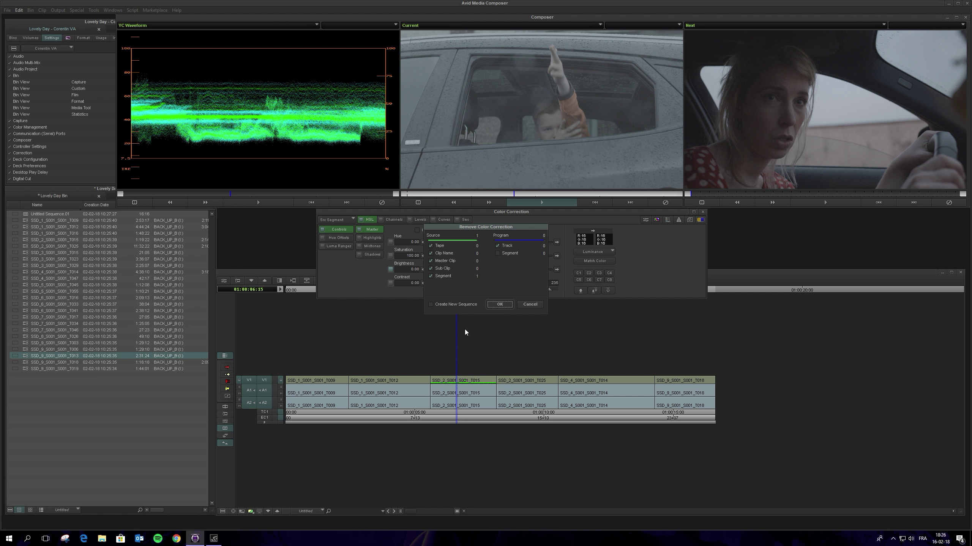
{"action": "left_click", "coordinate": [497, 304]}
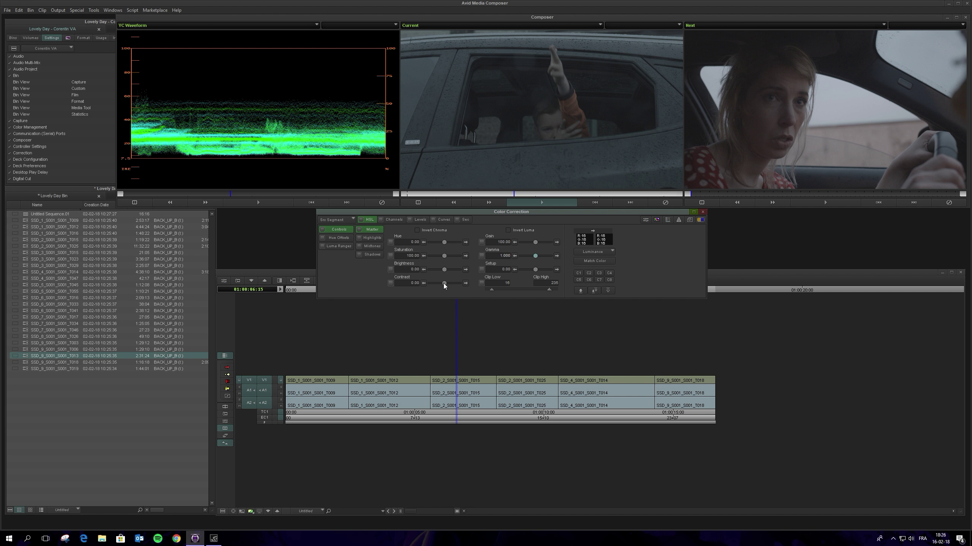
- Raise the car clip's master Contrast to about 17 and reset it to 0
{"action": "left_click_drag", "start_coordinate": [444, 283], "coordinate": [446, 283]}
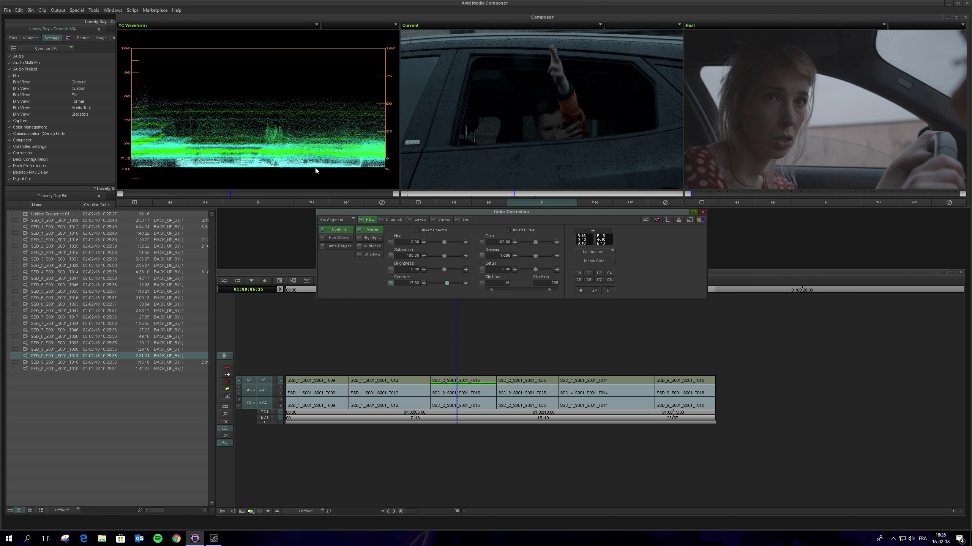
{"action": "left_click", "coordinate": [390, 284]}
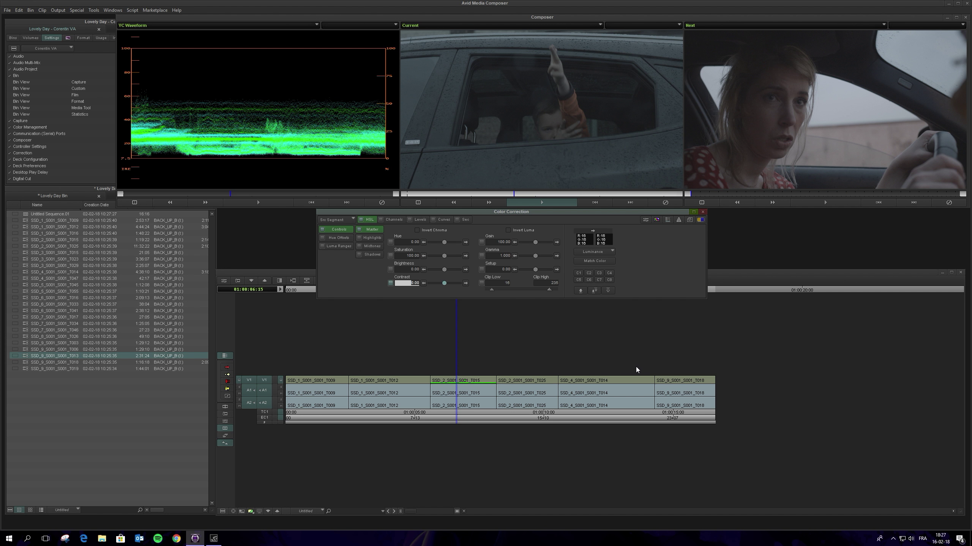
- Park on the SSD_4_S001_T014 clip and browse the Highlights, Midtones and Shadows HSL controls, returning to Master
{"action": "left_click", "coordinate": [624, 356]}
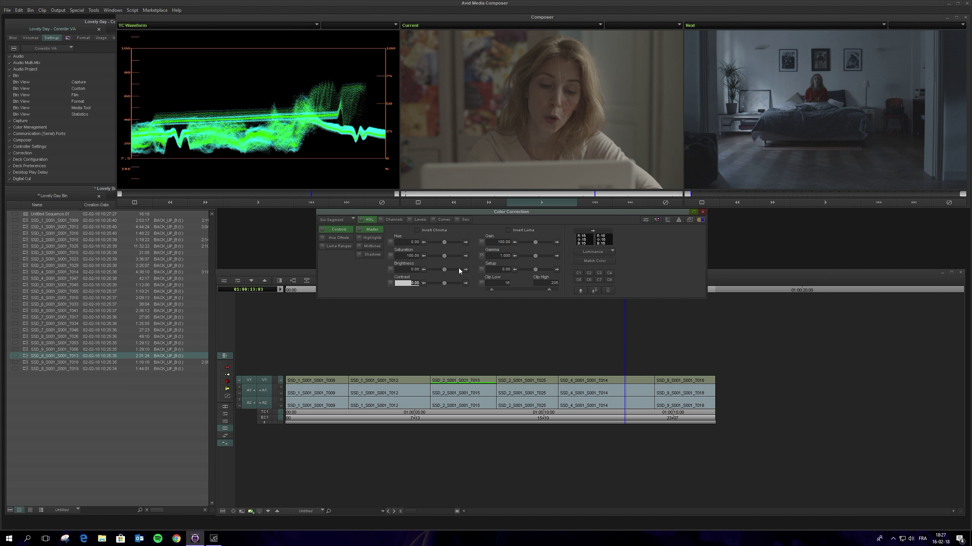
{"action": "left_click", "coordinate": [379, 238]}
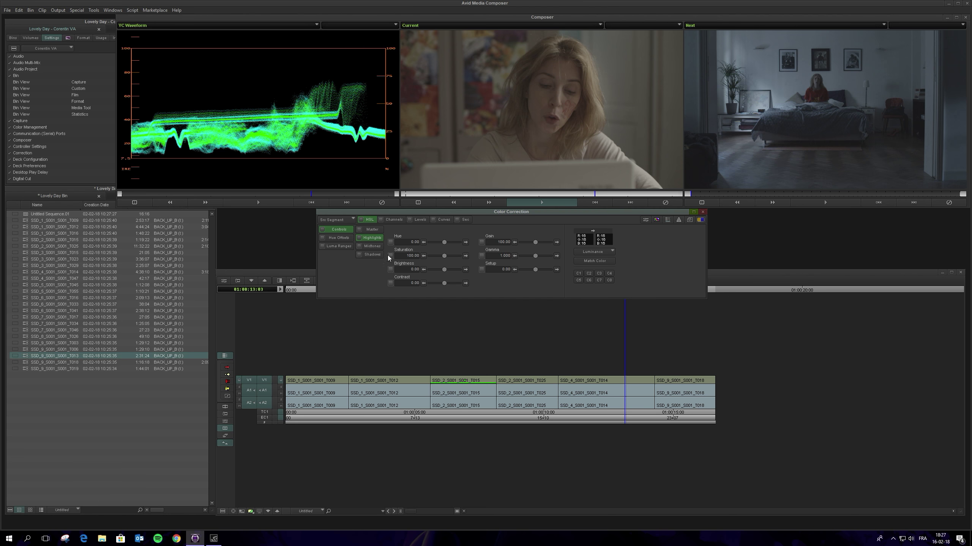
{"action": "left_click", "coordinate": [378, 248]}
{"action": "left_click", "coordinate": [371, 255]}
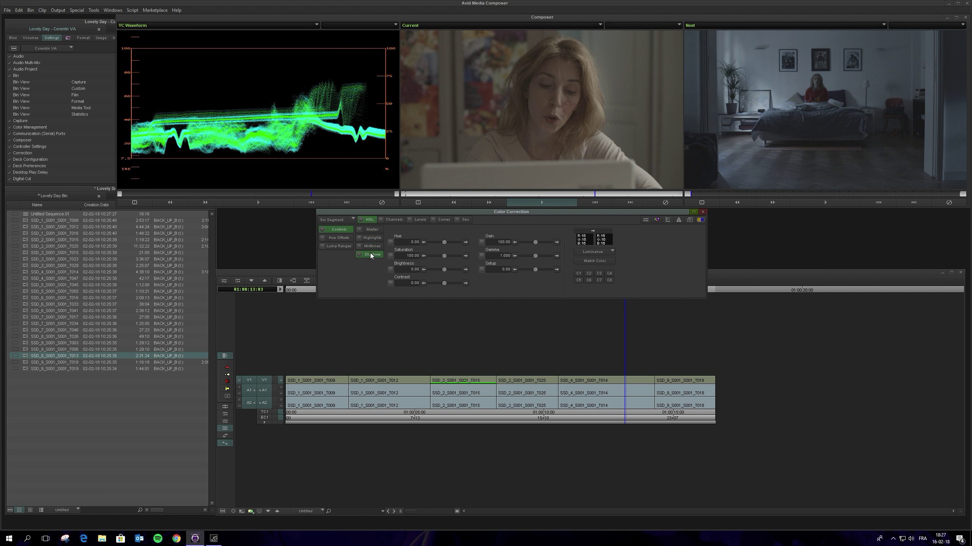
{"action": "left_click", "coordinate": [370, 230]}
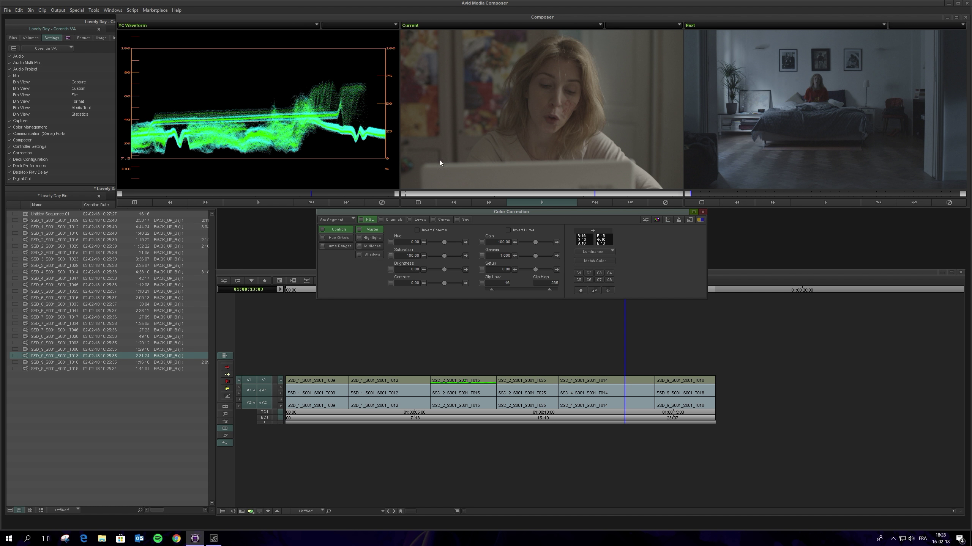
- Raise the SSD_4_S001_T014 clip's master Gain to about 139 and lower its Setup to about -6.7
{"action": "left_click_drag", "start_coordinate": [535, 245], "coordinate": [541, 244]}
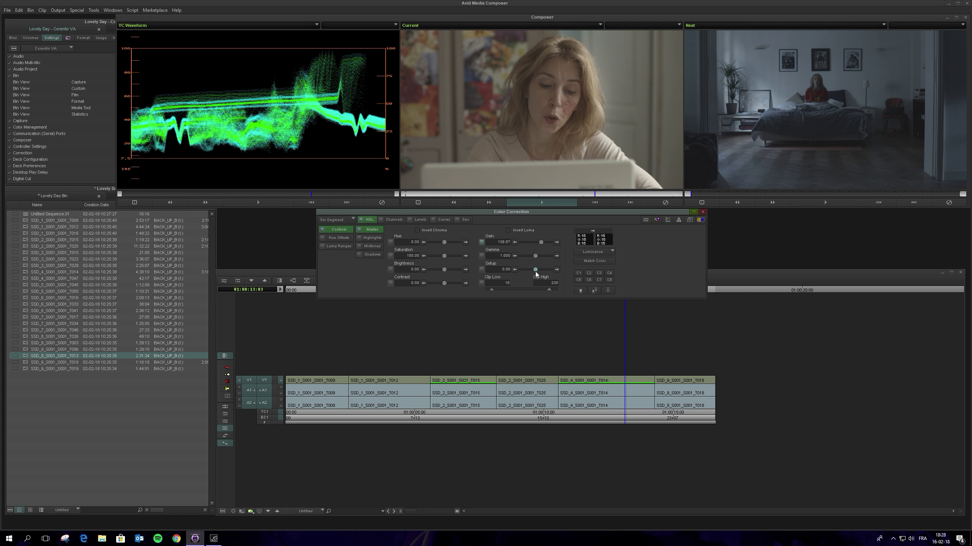
{"action": "left_click", "coordinate": [514, 269]}
{"action": "left_click", "coordinate": [514, 269]}
{"action": "left_click", "coordinate": [514, 269]}
{"action": "left_click", "coordinate": [515, 269]}
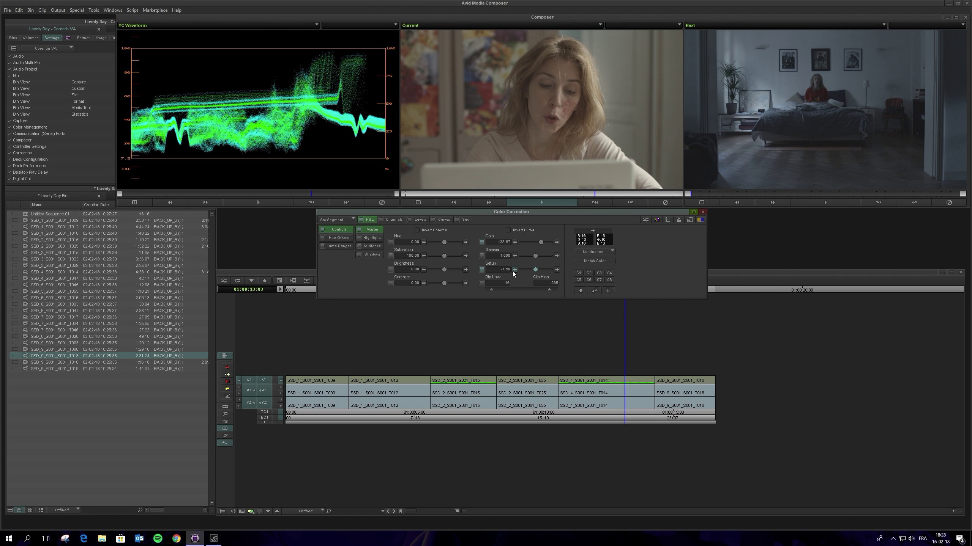
{"action": "left_click", "coordinate": [514, 269]}
{"action": "left_click", "coordinate": [514, 270]}
{"action": "left_click", "coordinate": [514, 270]}
{"action": "left_click", "coordinate": [514, 269]}
{"action": "left_click", "coordinate": [514, 270]}
- Compare the image with the Setup adjustment and with the whole HSL correction disabled and enabled
{"action": "left_click", "coordinate": [481, 270]}
{"action": "left_click", "coordinate": [481, 270]}
{"action": "left_click", "coordinate": [481, 270]}
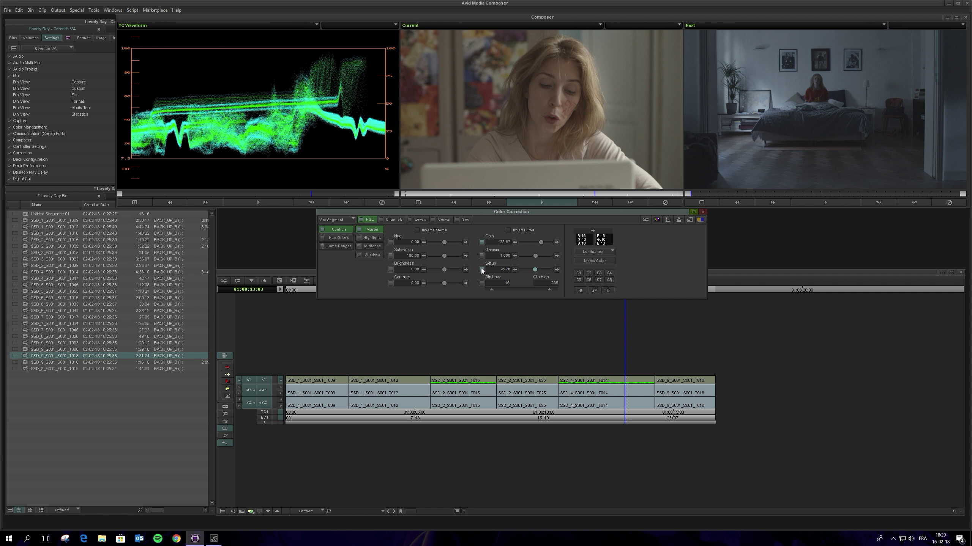
{"action": "left_click", "coordinate": [362, 220]}
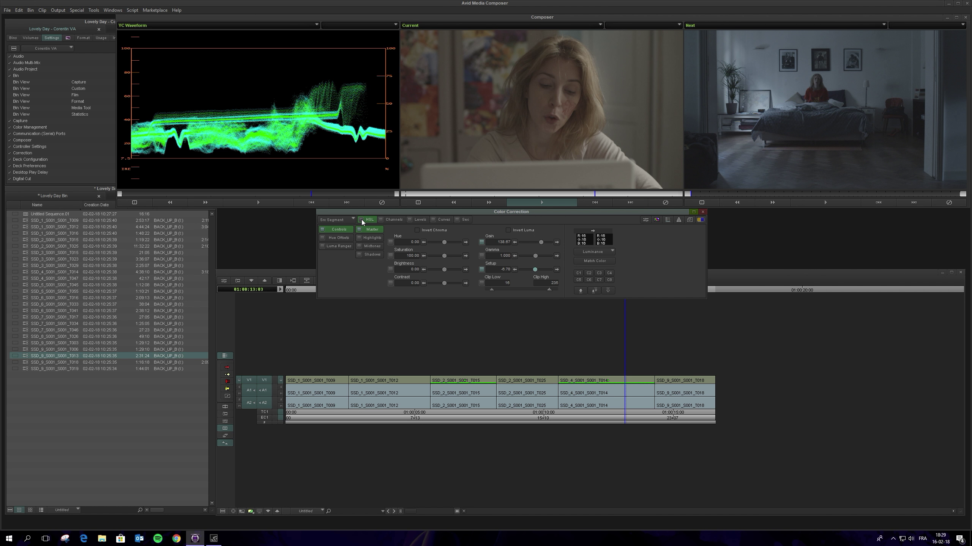
{"action": "left_click", "coordinate": [361, 219]}
{"action": "left_click", "coordinate": [361, 219]}
{"action": "left_click", "coordinate": [361, 219]}
{"action": "left_click", "coordinate": [361, 220]}
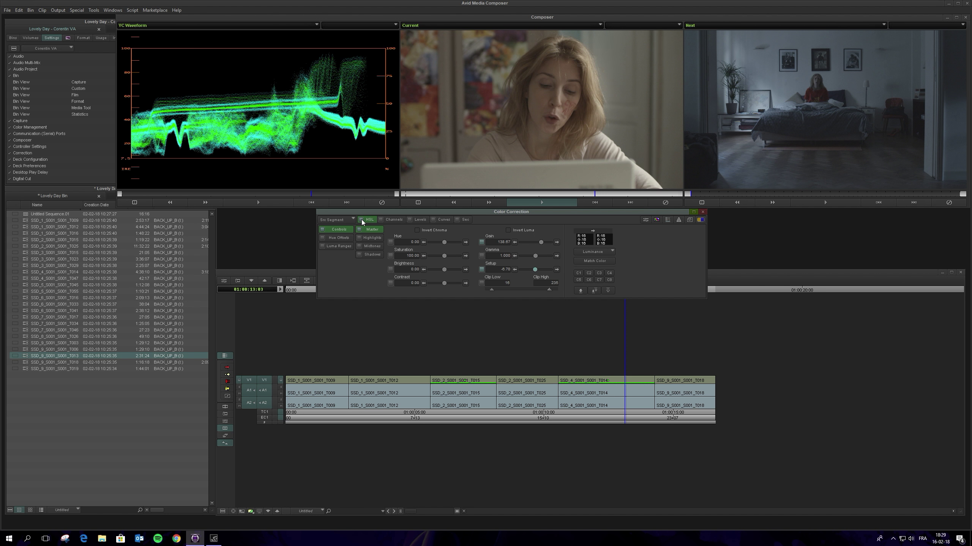
{"action": "left_click", "coordinate": [361, 220]}
{"action": "left_click", "coordinate": [362, 219]}
- Try a master Contrast of about 17 on the SSD_4_S001_T014 clip and undo it
{"action": "left_click_drag", "start_coordinate": [444, 283], "coordinate": [447, 284]}
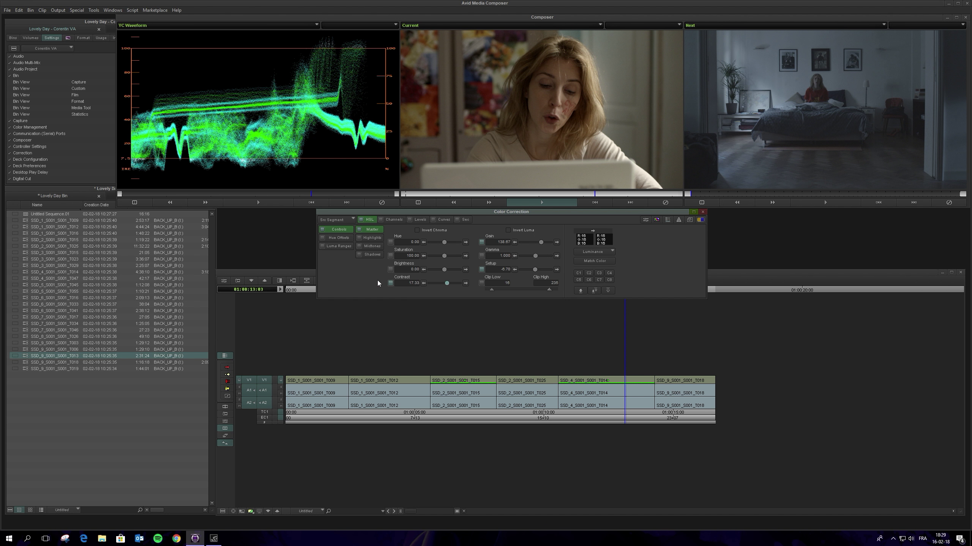
{"action": "key", "text": "ctrl+z"}
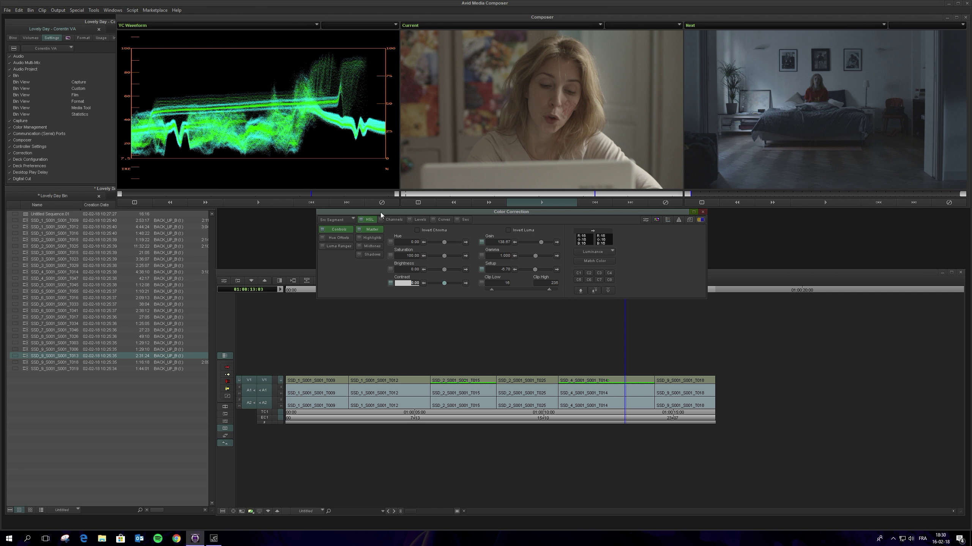
- Compare the image with the HSL correction off and on, and lower the master Setup to about -30
{"action": "left_click", "coordinate": [362, 219]}
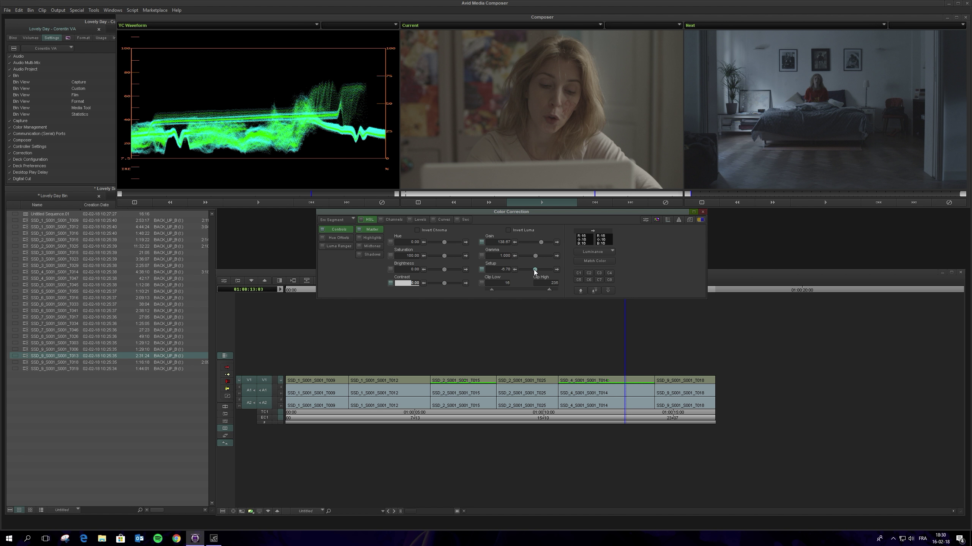
{"action": "left_click_drag", "start_coordinate": [534, 269], "coordinate": [533, 270]}
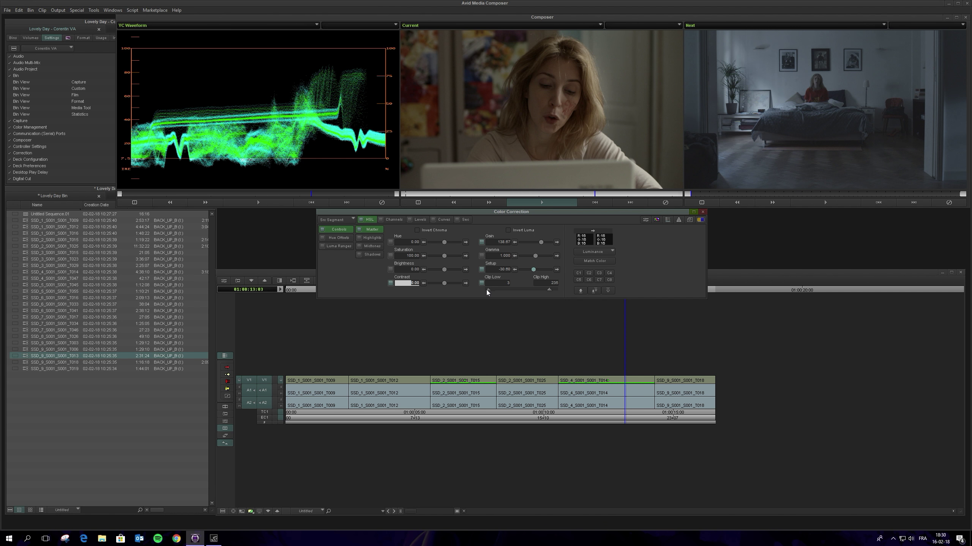
- Test the master Clip Low limit at raised and lowered values on the clip, and restore it to 16
{"action": "key", "text": "Return"}
{"action": "left_click", "coordinate": [493, 289]}
{"action": "left_click_drag", "start_coordinate": [493, 290], "coordinate": [499, 289]}
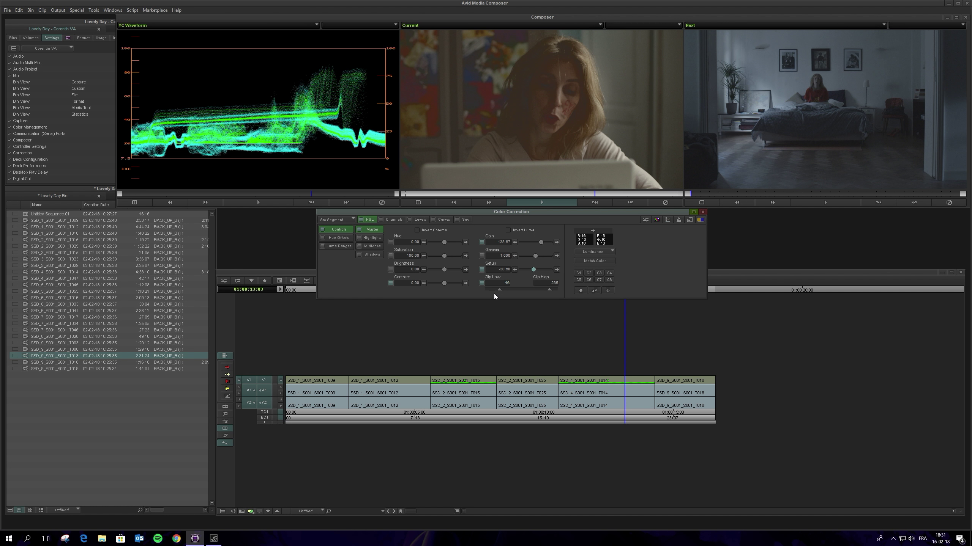
{"action": "left_click_drag", "start_coordinate": [498, 290], "coordinate": [496, 291]}
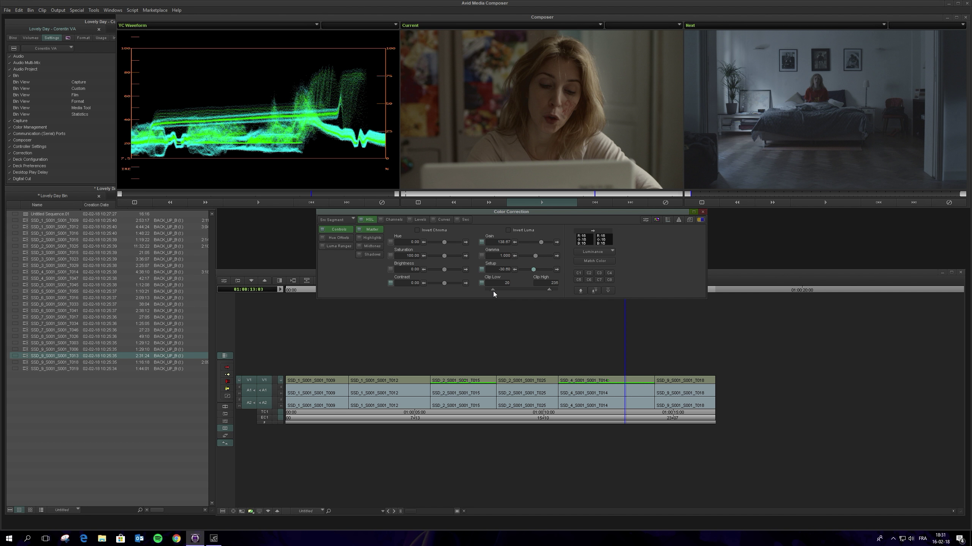
{"action": "left_click_drag", "start_coordinate": [493, 292], "coordinate": [490, 290]}
{"action": "left_click", "coordinate": [507, 283]}
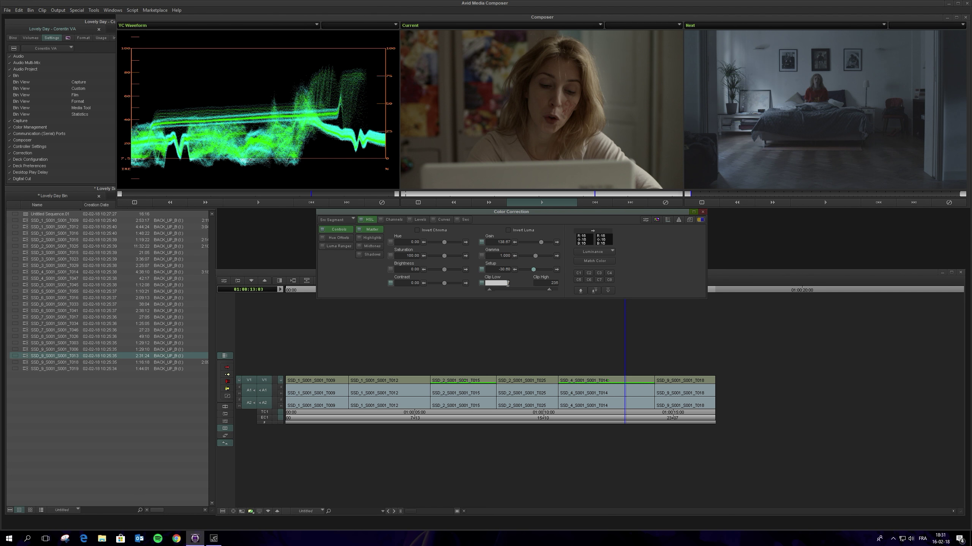
{"action": "type", "text": "16"}
{"action": "key", "text": "Return"}
- Lower the master Clip High limit until it cuts the clip's highlights, and restore it to 235
{"action": "left_click_drag", "start_coordinate": [546, 290], "coordinate": [528, 289]}
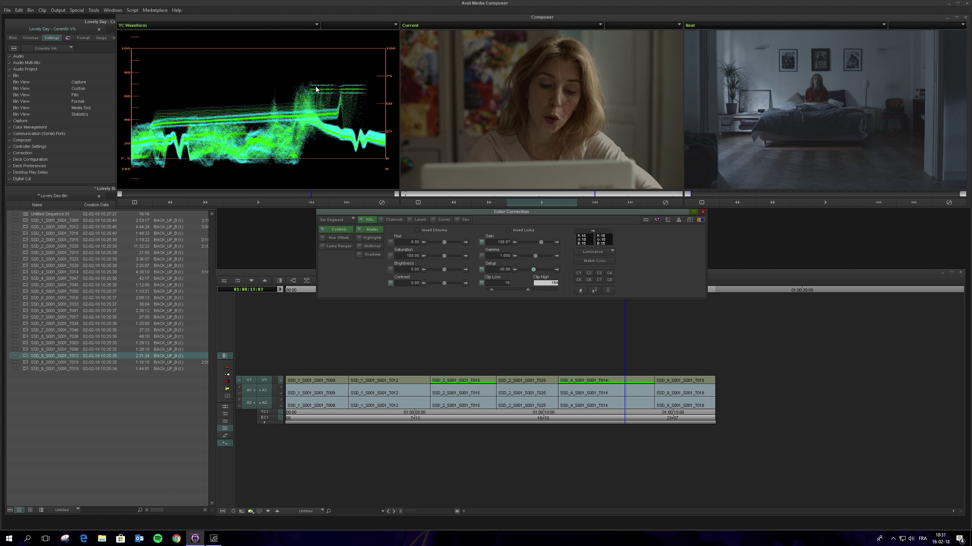
{"action": "double_click", "coordinate": [553, 281]}
{"action": "type", "text": "235"}
{"action": "key", "text": "Return"}
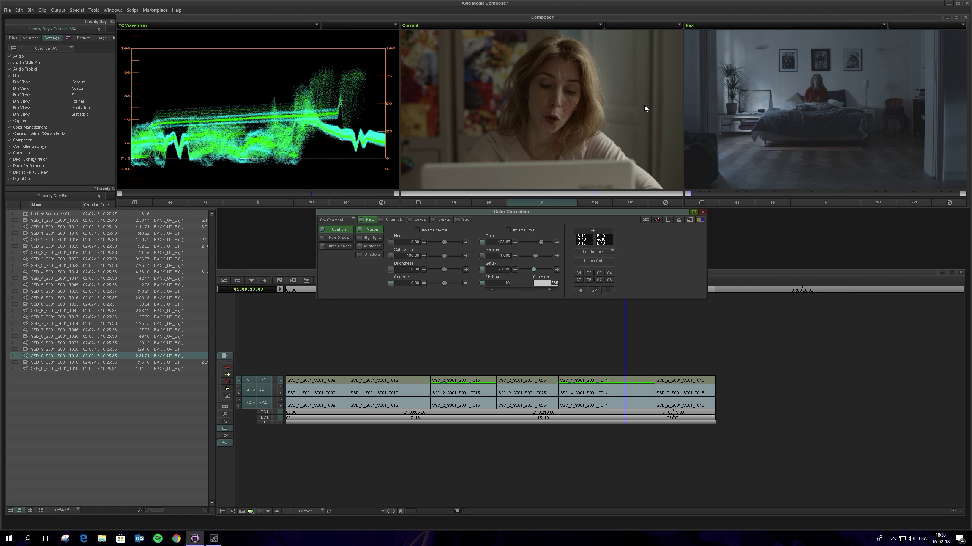
- Check the Color Space options in the project's format settings, keeping YCbCr 709, and return to the settings list
{"action": "left_click", "coordinate": [62, 22]}
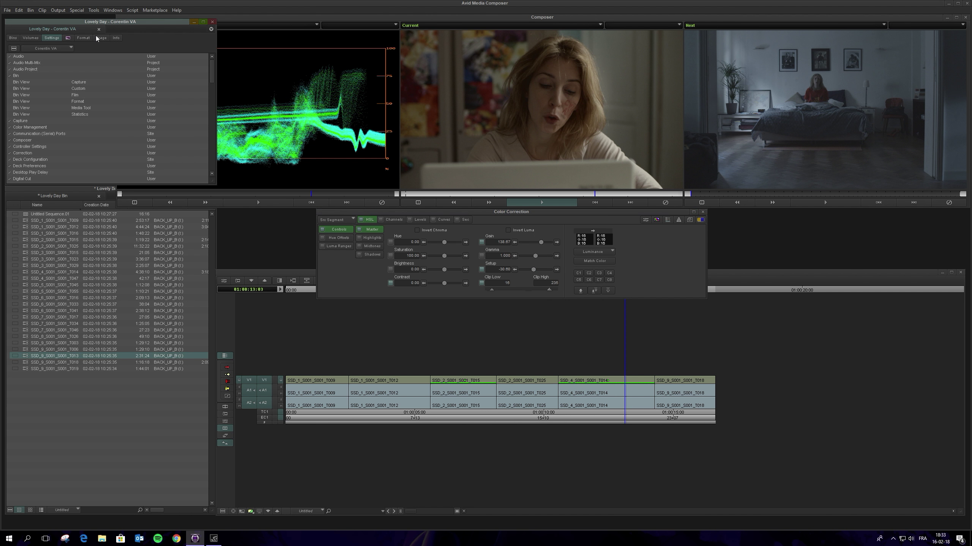
{"action": "left_click", "coordinate": [80, 39]}
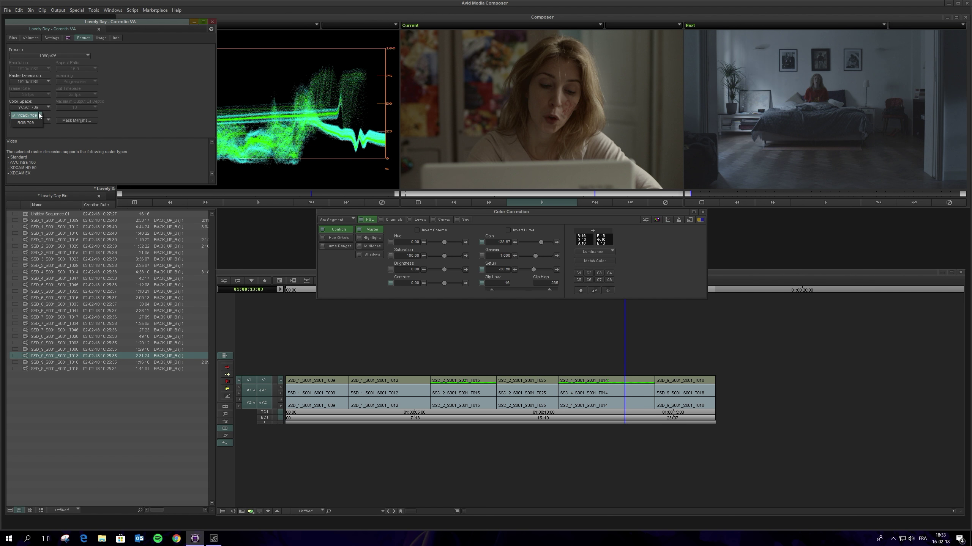
{"action": "left_click", "coordinate": [140, 121]}
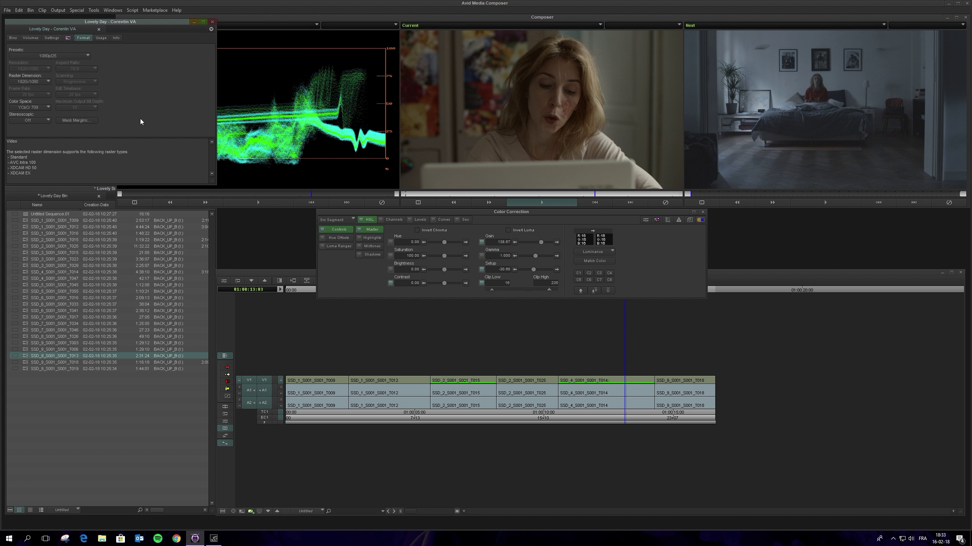
{"action": "left_click", "coordinate": [48, 37]}
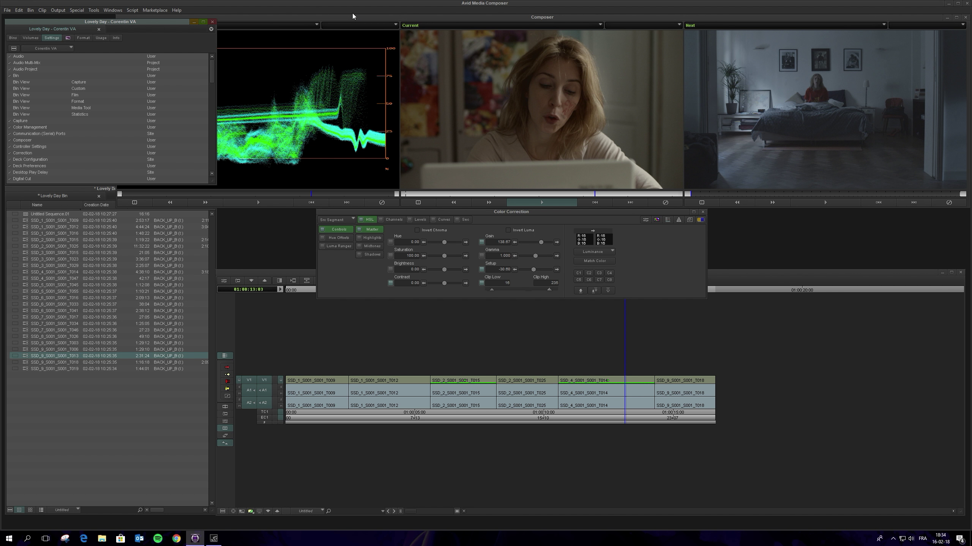
- Compare the Y Waveform scope with the YC Waveform scope for the current clip, and leave YC Waveform displayed
{"action": "left_click", "coordinate": [336, 18]}
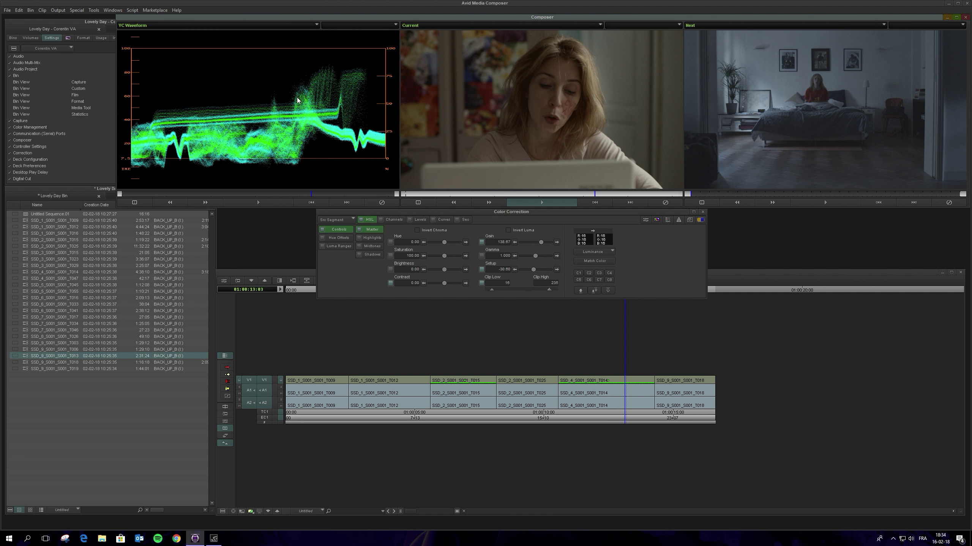
{"action": "left_click", "coordinate": [263, 26]}
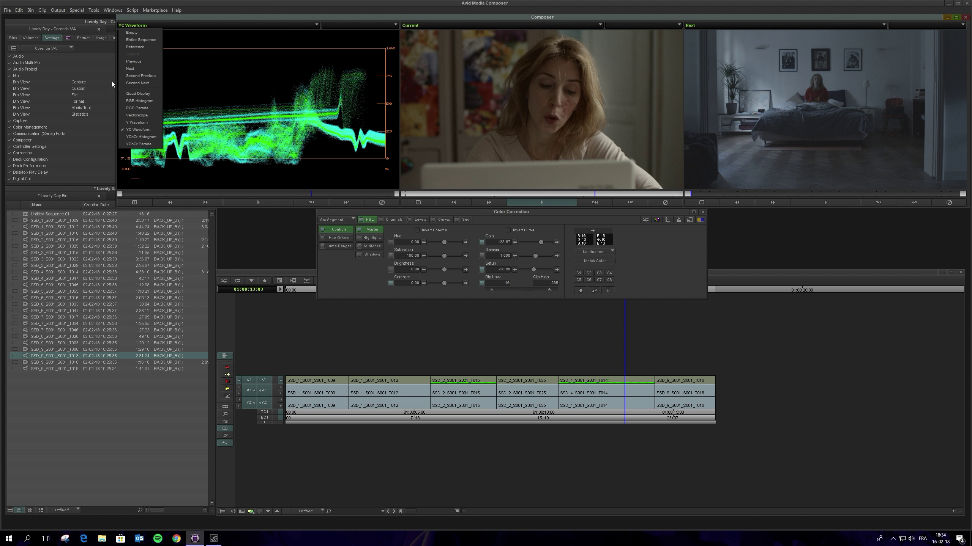
{"action": "left_click", "coordinate": [145, 121]}
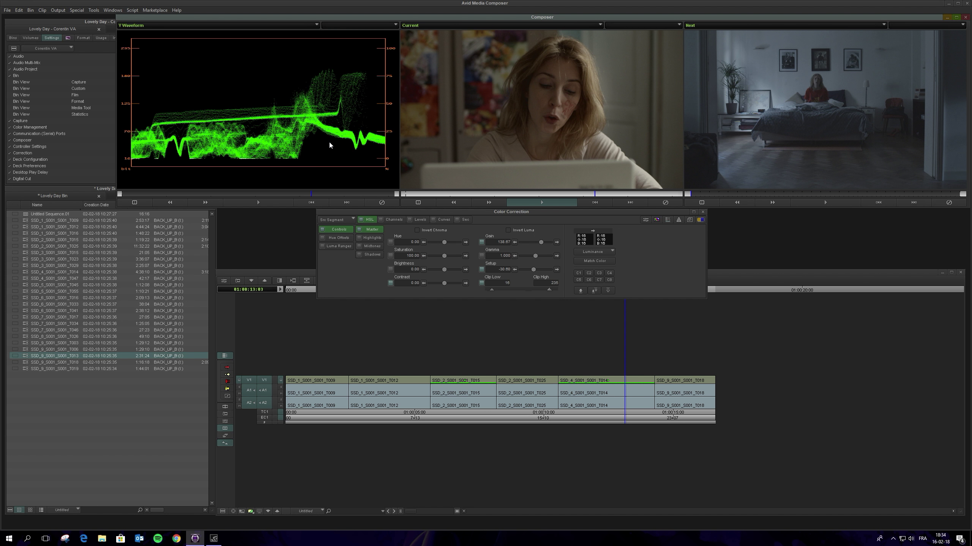
{"action": "left_click", "coordinate": [259, 25]}
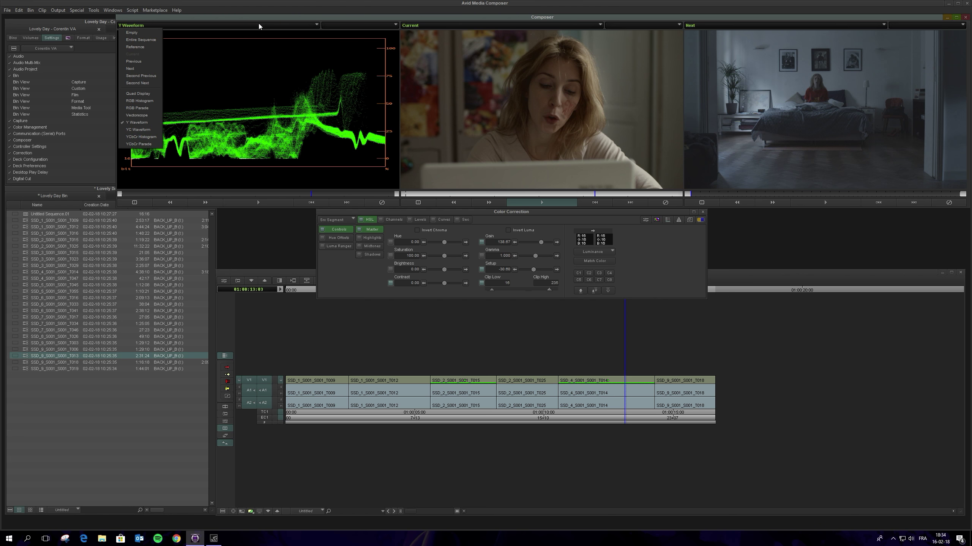
{"action": "left_click", "coordinate": [135, 136]}
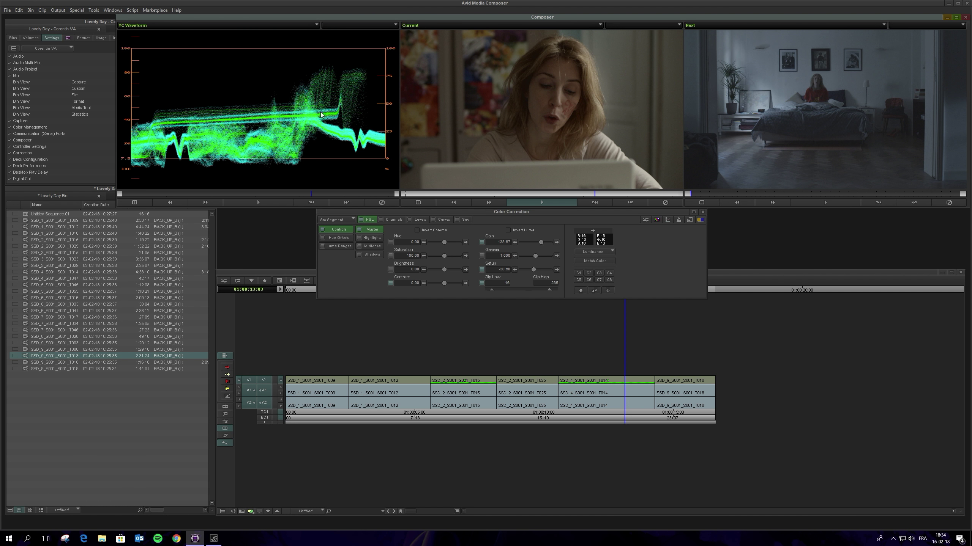
- Remove the existing color corrections from the sequence, and apply automatic contrast to the current clip SSD_4_S001_S001_T014
{"action": "left_click", "coordinate": [651, 282]}
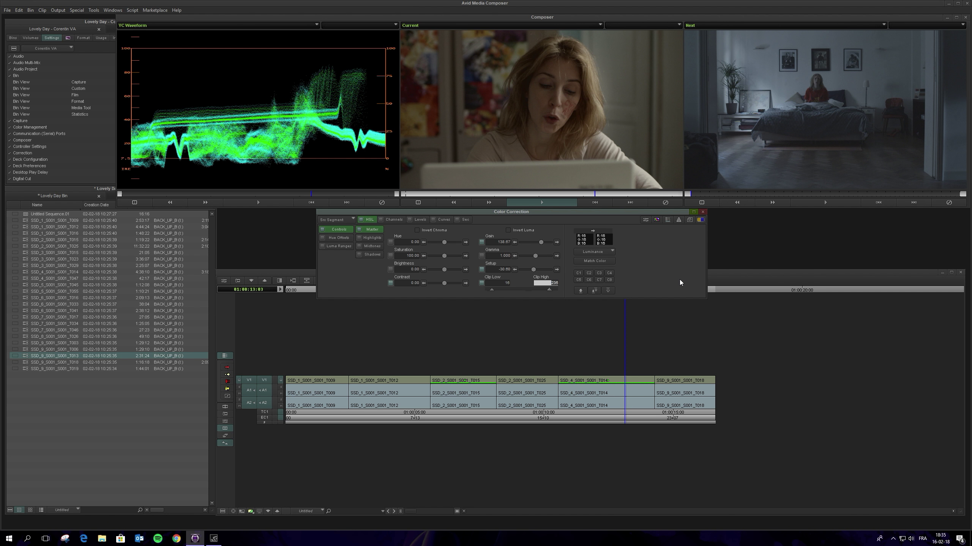
{"action": "right_click", "coordinate": [375, 230]}
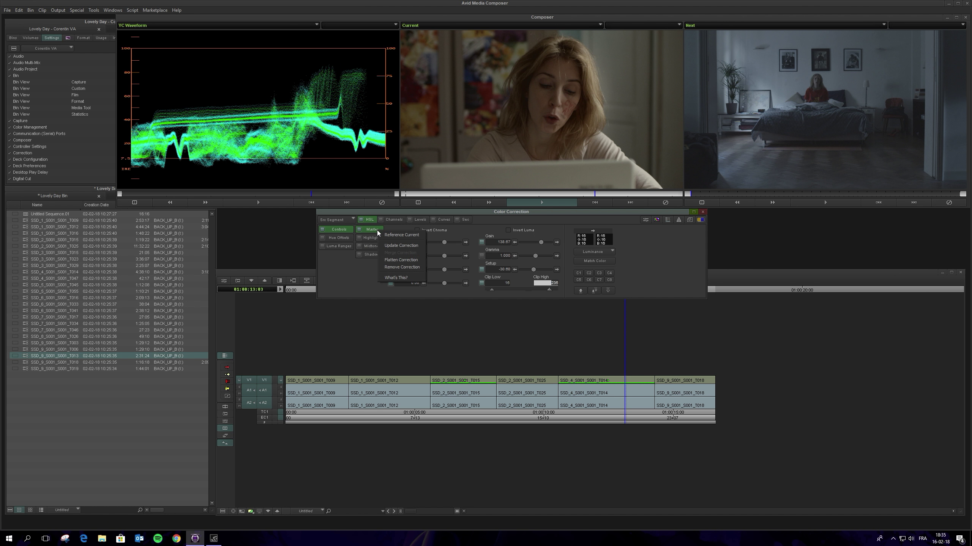
{"action": "left_click", "coordinate": [394, 278]}
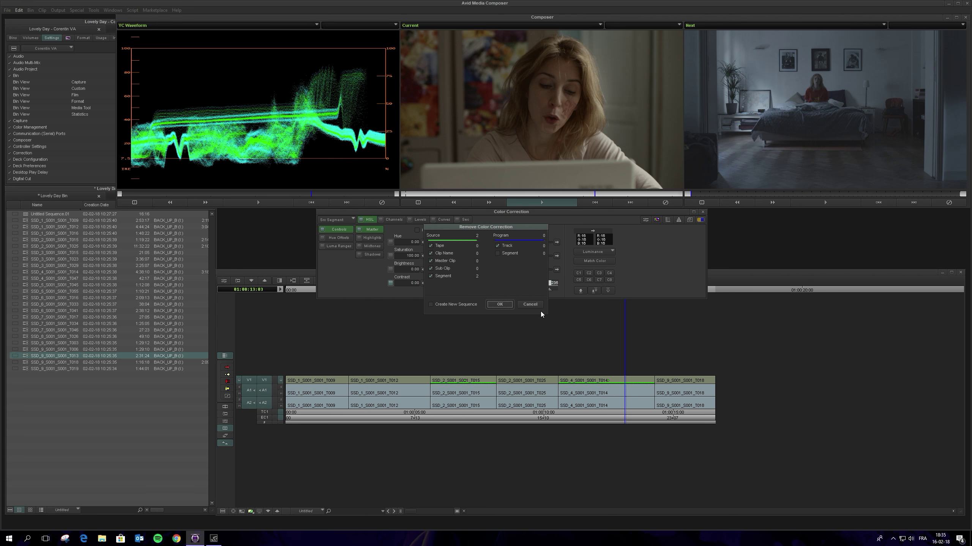
{"action": "left_click", "coordinate": [500, 304]}
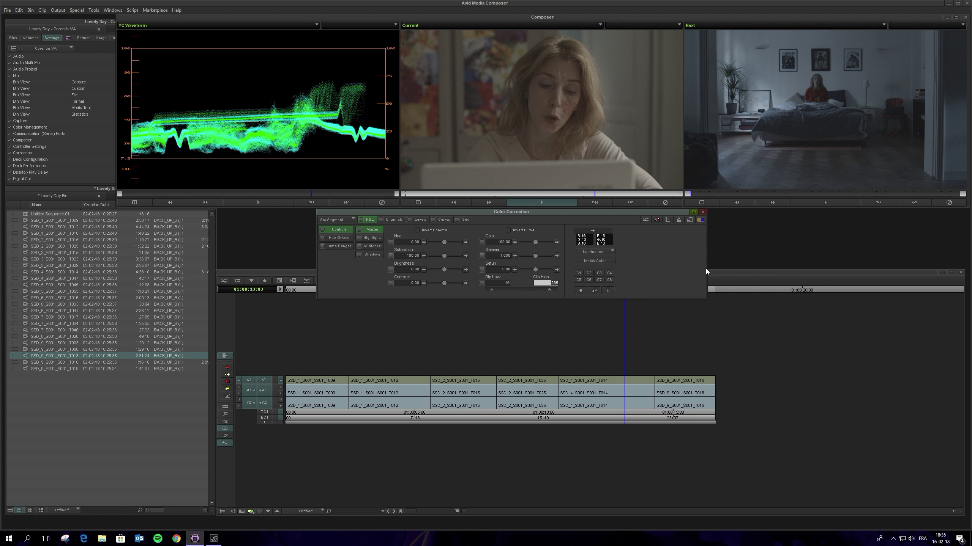
{"action": "left_click", "coordinate": [595, 290]}
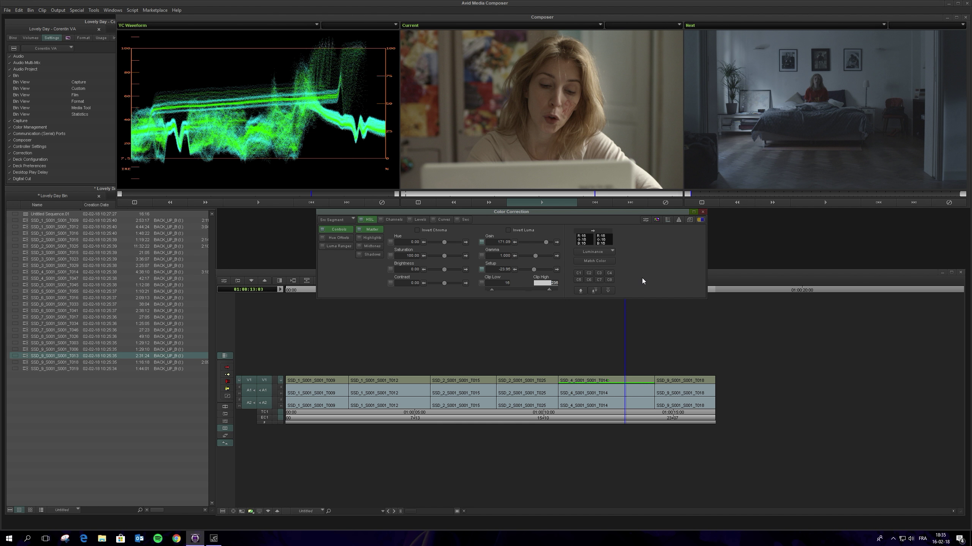
- Go to the car clip and raise its Highlights Brightness to about 79
{"action": "left_click", "coordinate": [379, 238]}
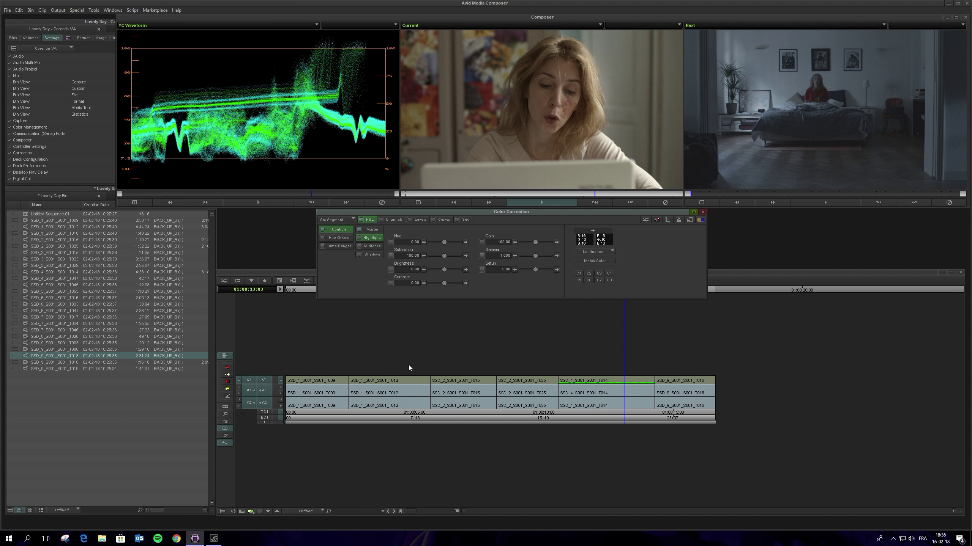
{"action": "key", "text": "Up"}
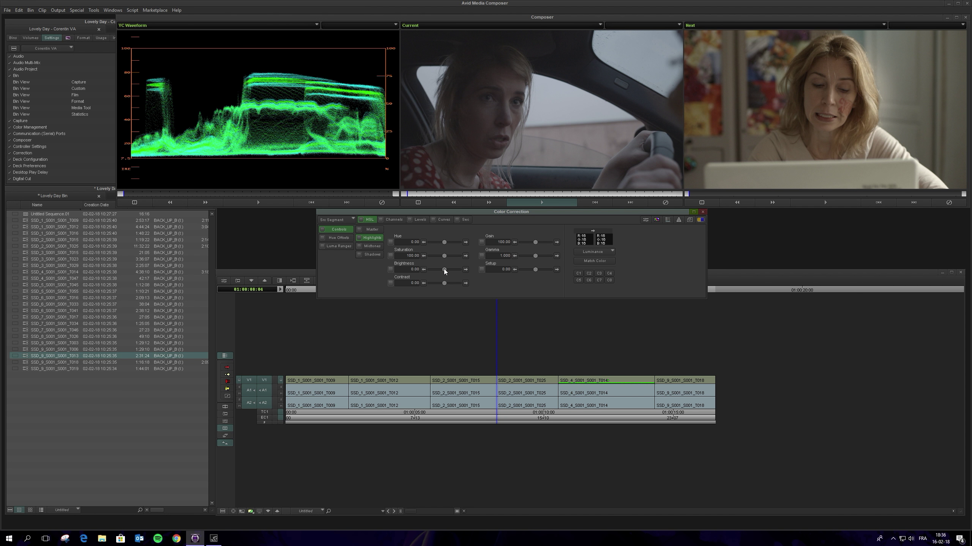
{"action": "left_click_drag", "start_coordinate": [445, 269], "coordinate": [454, 265]}
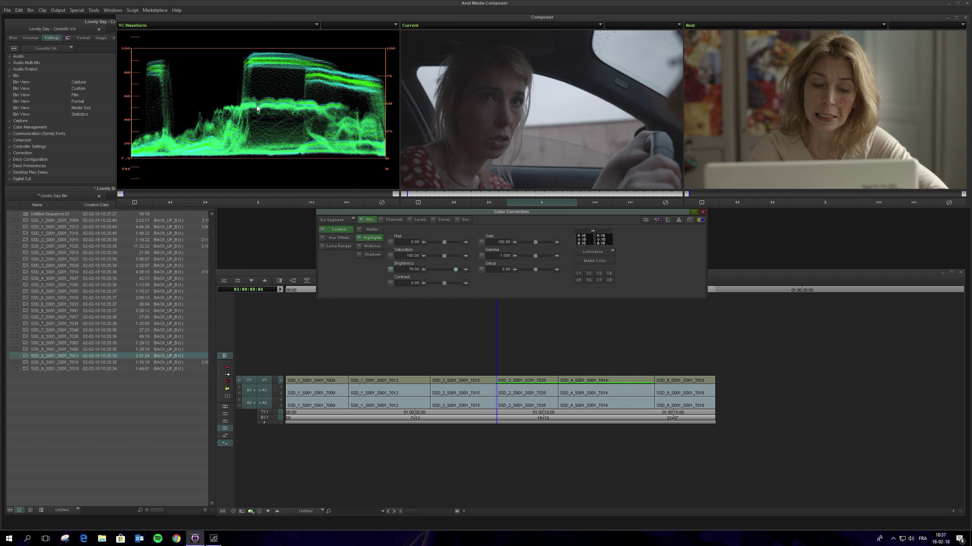
- Compare the car clip with its Highlights correction off and on, and reset the Highlights Brightness to 0
{"action": "left_click", "coordinate": [358, 238]}
{"action": "left_click", "coordinate": [358, 237]}
{"action": "left_click", "coordinate": [358, 238]}
{"action": "left_click", "coordinate": [358, 238]}
{"action": "left_click", "coordinate": [358, 238]}
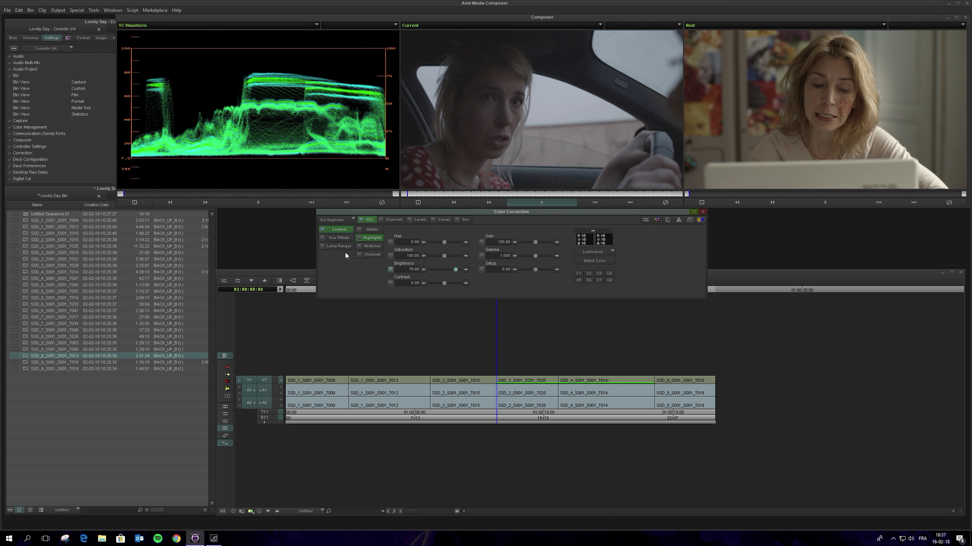
{"action": "left_click", "coordinate": [358, 238]}
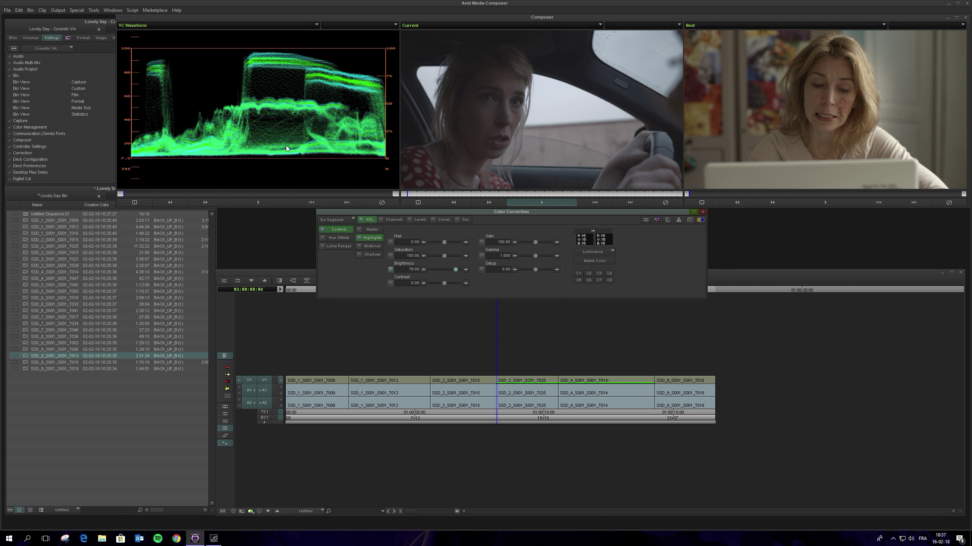
{"action": "left_click", "coordinate": [413, 268]}
{"action": "type", "text": "0"}
{"action": "key", "text": "Return"}
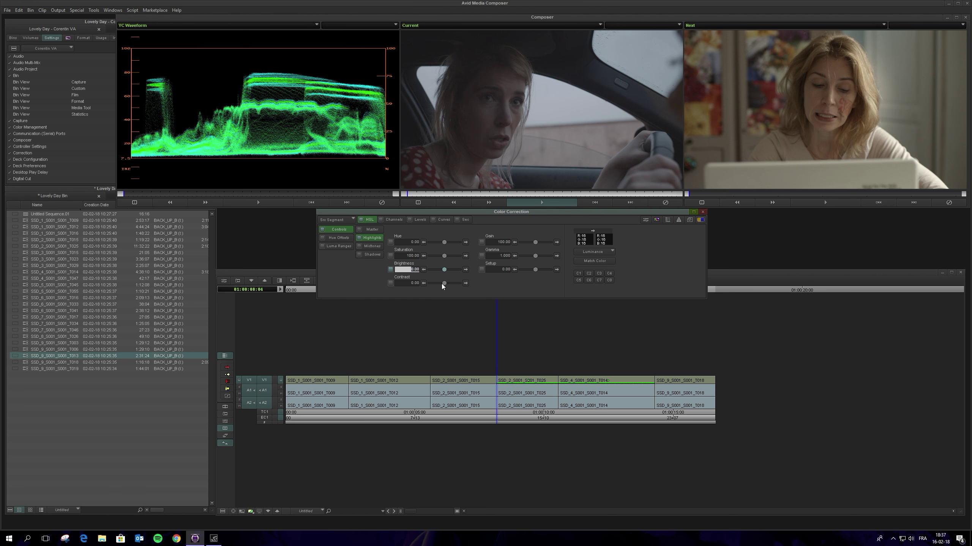
- Raise the Highlights Contrast to about 79, compare it off and on, and open its value for editing
{"action": "left_click_drag", "start_coordinate": [444, 283], "coordinate": [454, 283]}
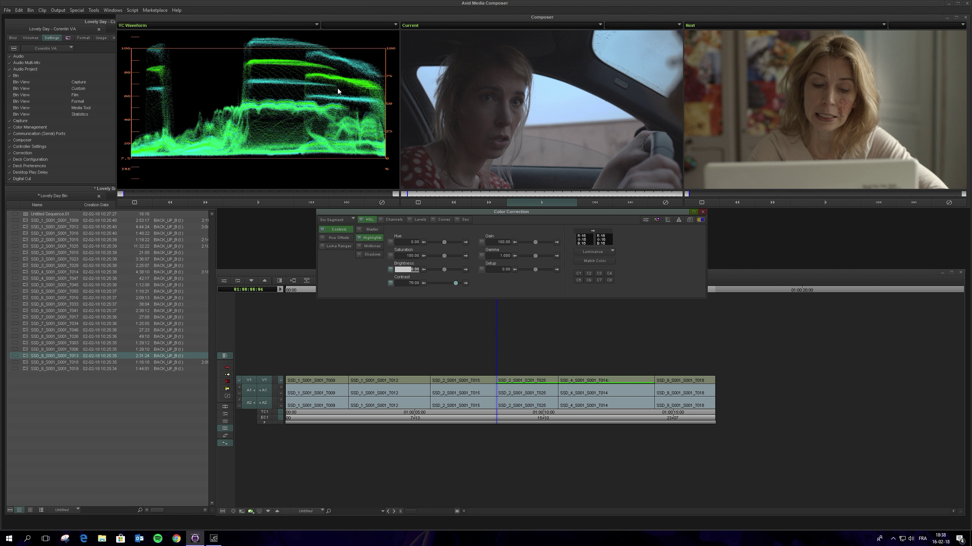
{"action": "left_click", "coordinate": [389, 284]}
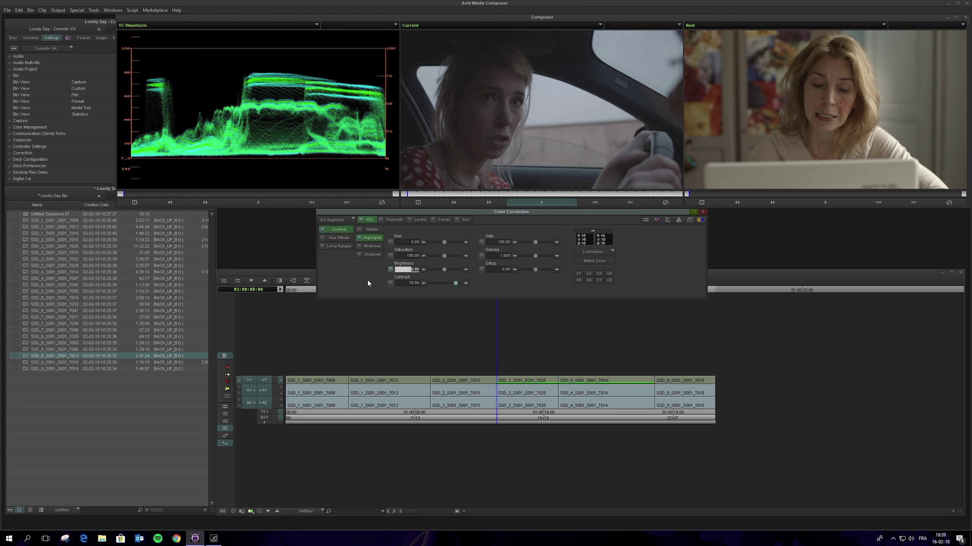
{"action": "left_click", "coordinate": [390, 283]}
{"action": "left_click", "coordinate": [390, 282]}
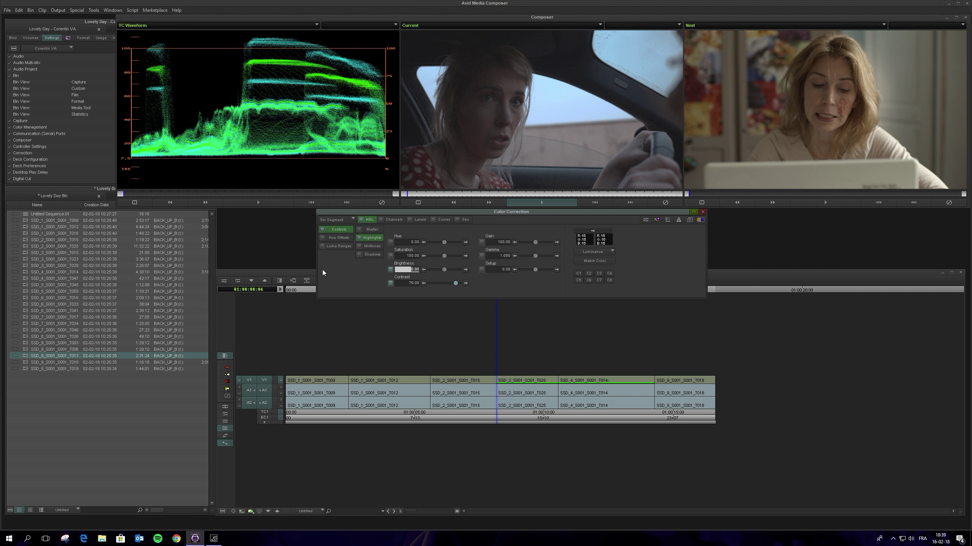
{"action": "left_click", "coordinate": [413, 285]}
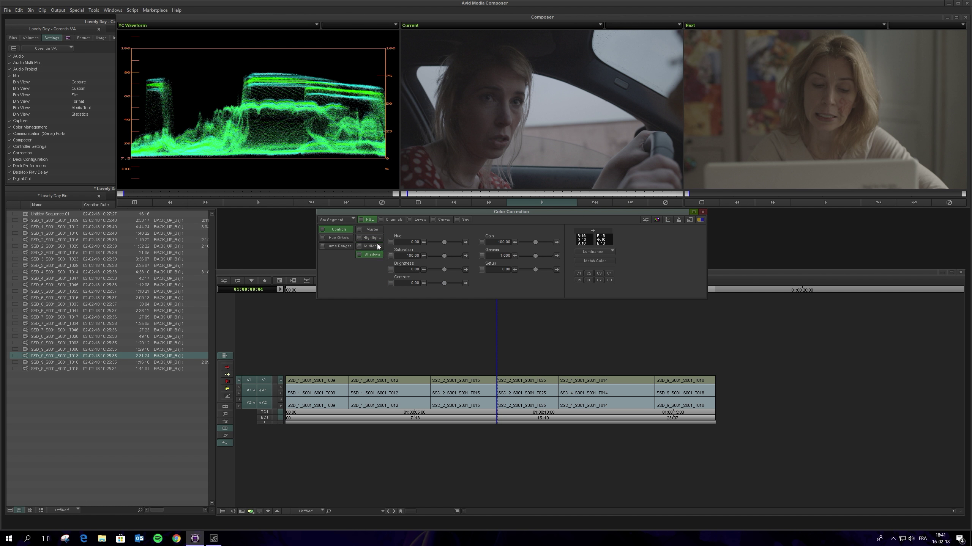
- Return to the Master HSL controls and switch the scope display from the waveform to Vectorscope
{"action": "left_click", "coordinate": [378, 246]}
{"action": "left_click", "coordinate": [373, 229]}
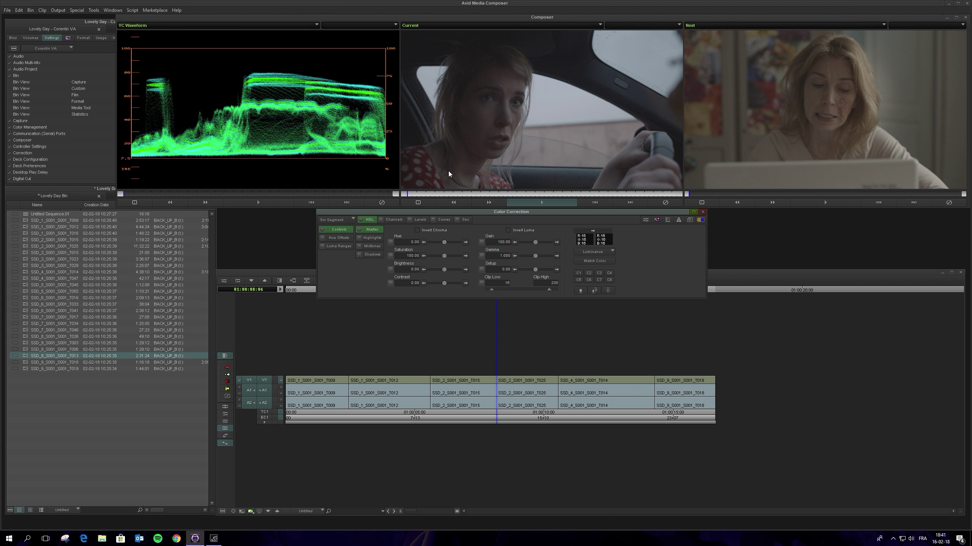
{"action": "left_click", "coordinate": [301, 25]}
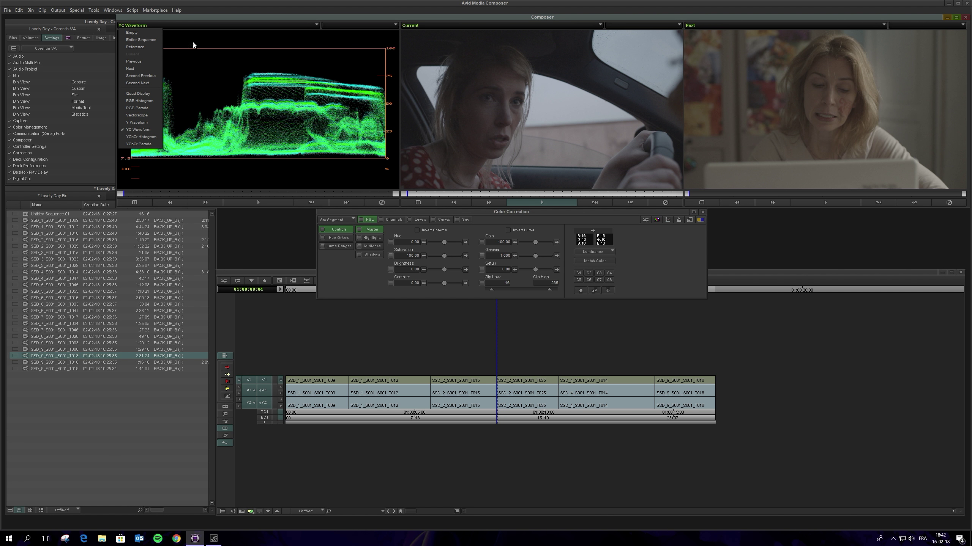
{"action": "left_click", "coordinate": [147, 120]}
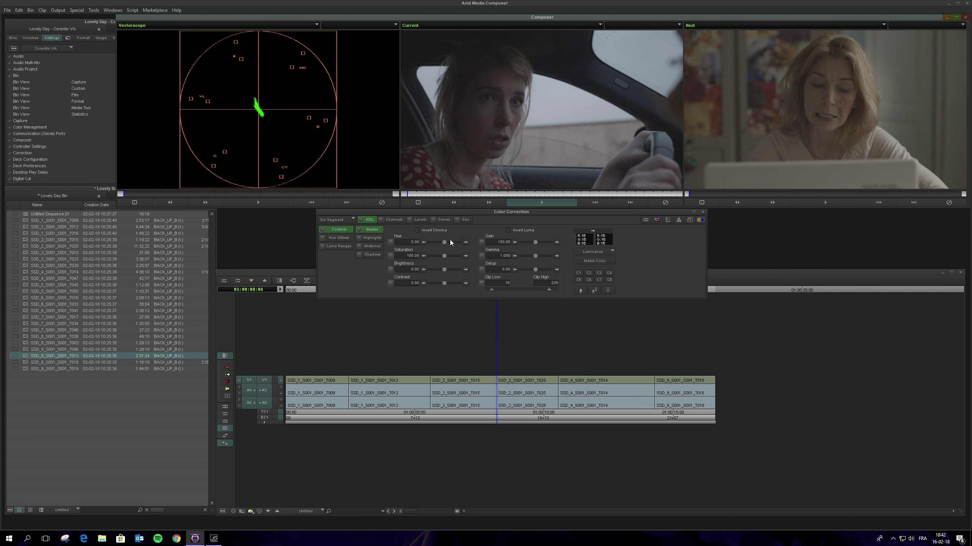
- Test the master Hue at about 89 on the car clip, and reset it to 0
{"action": "left_click_drag", "start_coordinate": [445, 241], "coordinate": [451, 241]}
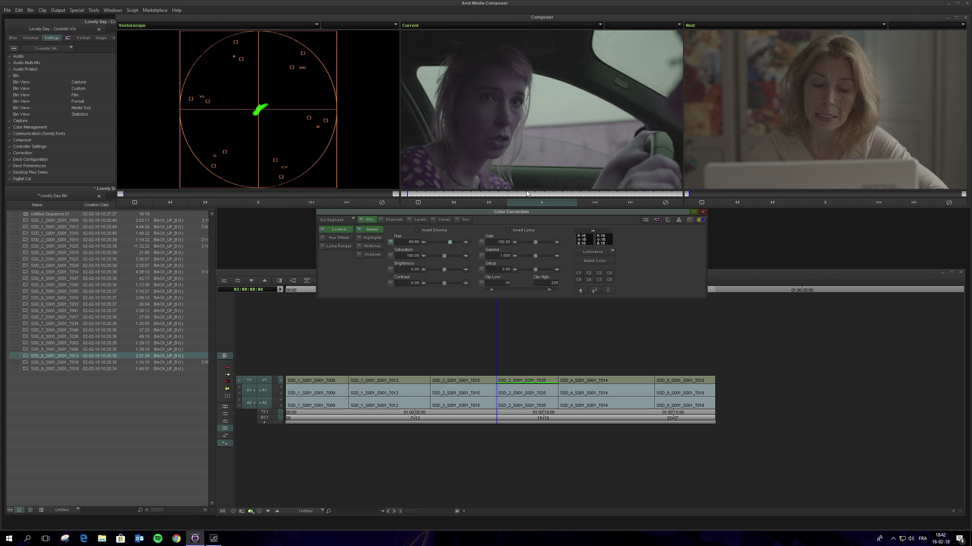
{"action": "left_click", "coordinate": [414, 242]}
{"action": "type", "text": "0"}
{"action": "key", "text": "Return"}
- Test a raised master Saturation on the car clip, and reset it to 100
{"action": "left_click_drag", "start_coordinate": [455, 257], "coordinate": [457, 260]}
{"action": "left_click", "coordinate": [405, 256]}
{"action": "type", "text": "100"}
{"action": "key", "text": "Return"}
- Look through the Hue and Saturation controls of the Highlights and Midtones ranges, and return to Master
{"action": "left_click", "coordinate": [369, 239]}
{"action": "left_click", "coordinate": [373, 229]}
{"action": "left_click", "coordinate": [371, 242]}
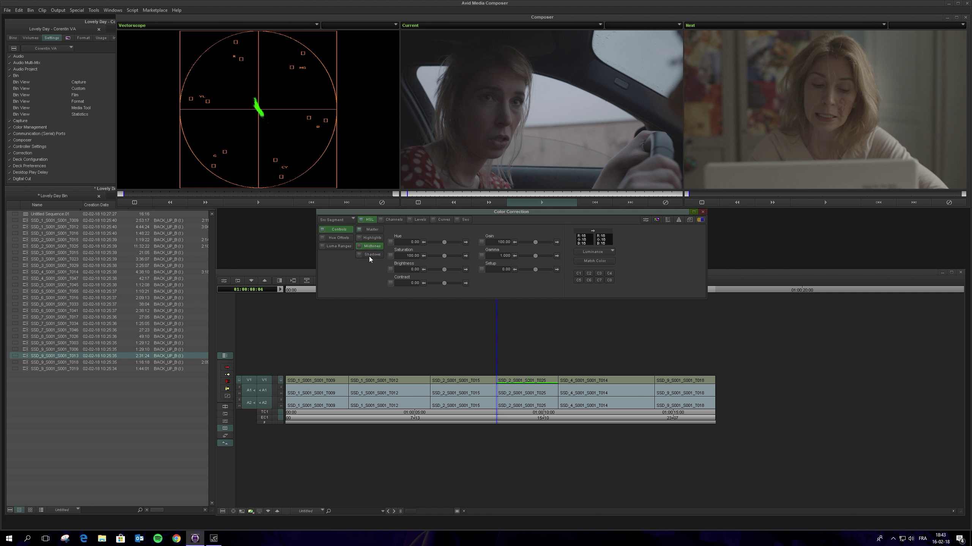
{"action": "left_click", "coordinate": [372, 229]}
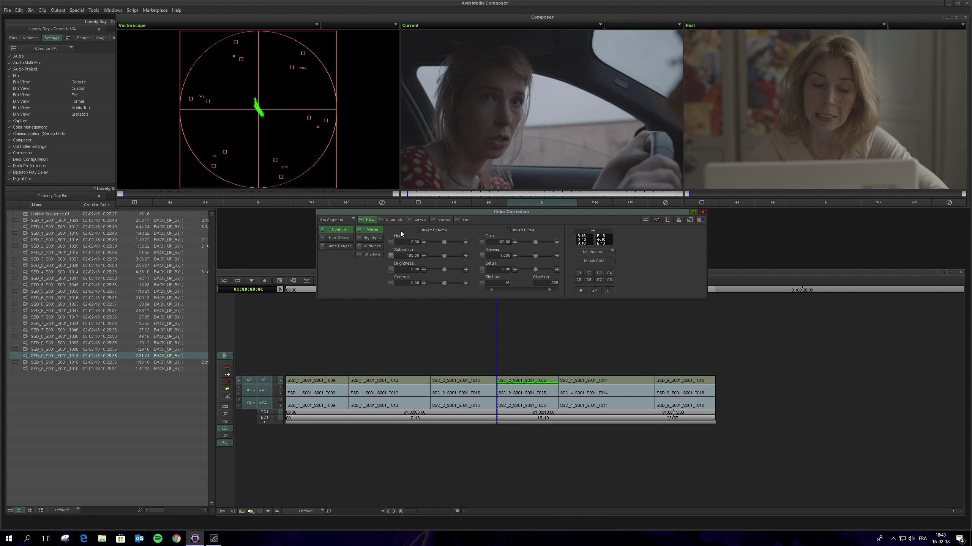
{"action": "left_click", "coordinate": [372, 237]}
{"action": "left_click", "coordinate": [373, 229]}
- Test the Invert Chroma and Invert Luma options on the car clip, leaving both off
{"action": "left_click", "coordinate": [417, 231]}
{"action": "left_click", "coordinate": [417, 230]}
{"action": "left_click", "coordinate": [418, 230]}
{"action": "left_click", "coordinate": [417, 230]}
{"action": "left_click", "coordinate": [417, 230]}
{"action": "left_click", "coordinate": [417, 230]}
{"action": "left_click", "coordinate": [508, 230]}
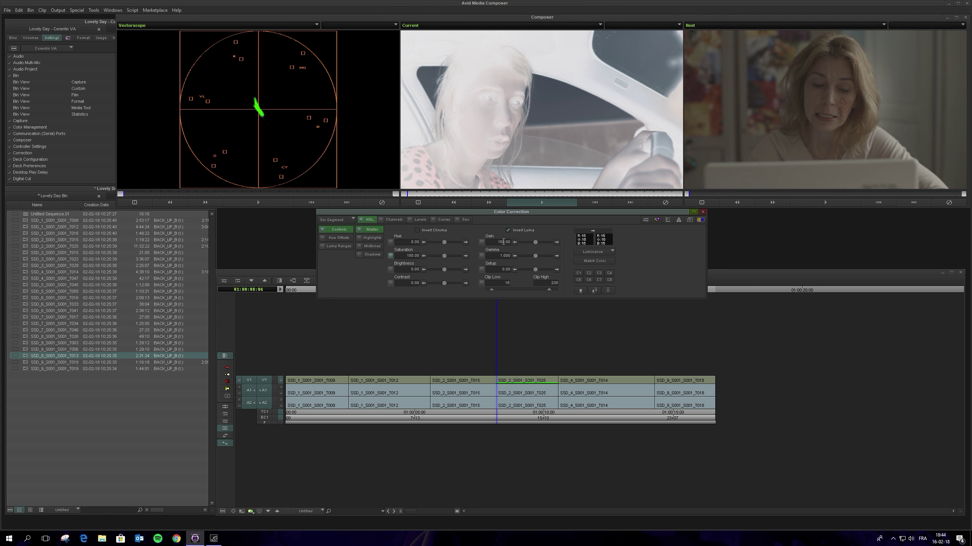
{"action": "left_click", "coordinate": [511, 229]}
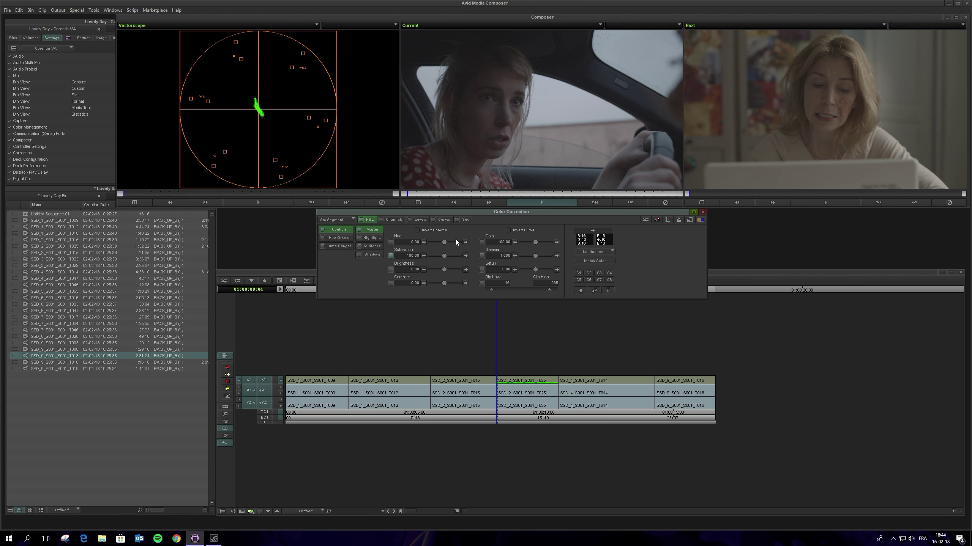
- In Hue Offsets, shift the second color wheel toward red by an amount of about 25, and bring it back to the centre
{"action": "left_click", "coordinate": [331, 236]}
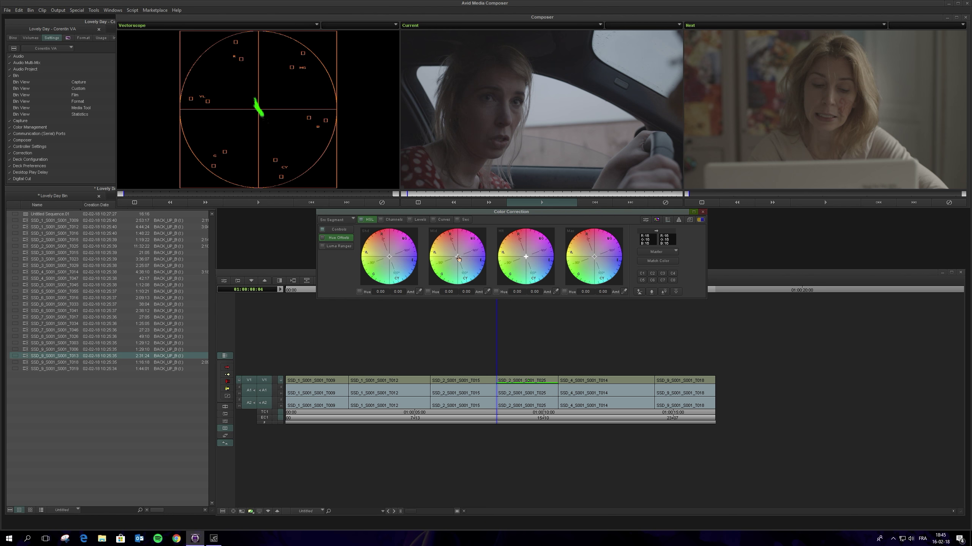
{"action": "mouse_move", "coordinate": [458, 259]}
{"action": "left_mouse_down"}
{"action": "mouse_move", "coordinate": [449, 231]}
{"action": "mouse_move", "coordinate": [453, 246]}
{"action": "left_mouse_up"}
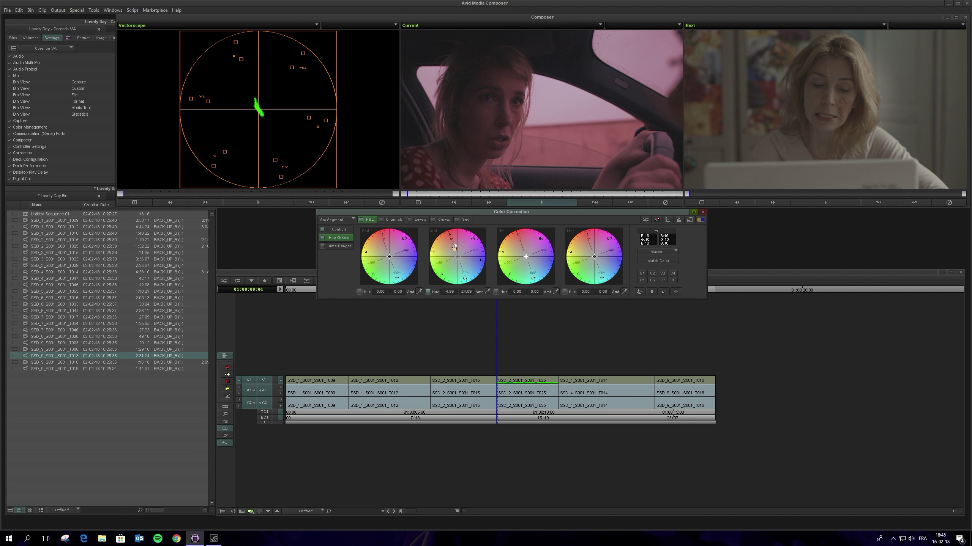
{"action": "mouse_move", "coordinate": [454, 248]}
{"action": "left_mouse_down"}
{"action": "mouse_move", "coordinate": [449, 236]}
{"action": "mouse_move", "coordinate": [453, 246]}
{"action": "left_mouse_up"}
{"action": "left_click_drag", "start_coordinate": [454, 248], "coordinate": [457, 258]}
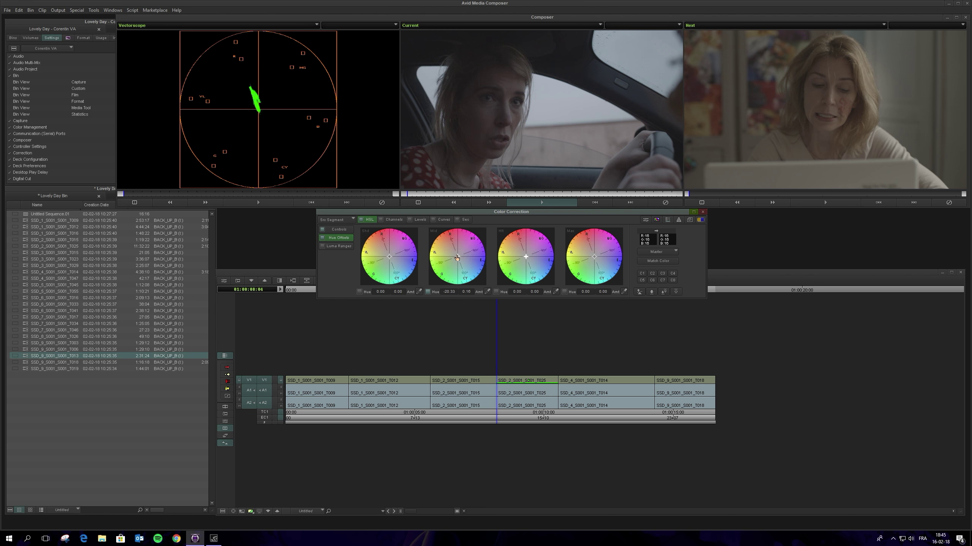
{"action": "mouse_move", "coordinate": [457, 258]}
{"action": "left_mouse_down"}
{"action": "mouse_move", "coordinate": [448, 232]}
{"action": "mouse_move", "coordinate": [458, 257]}
{"action": "left_mouse_up"}
- Check the HSL Controls again, return to Hue Offsets, and shift the fourth color wheel toward magenta
{"action": "left_click", "coordinate": [346, 229]}
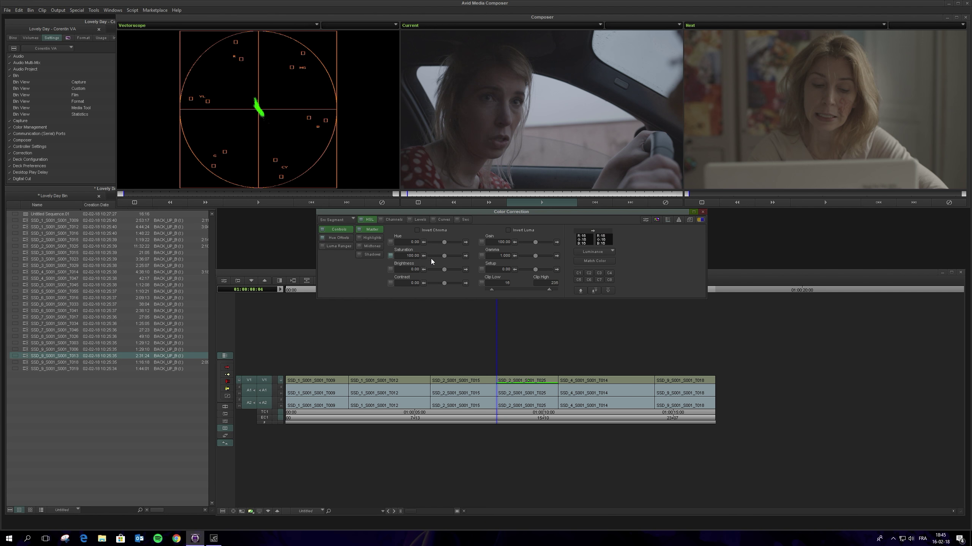
{"action": "left_click", "coordinate": [337, 238]}
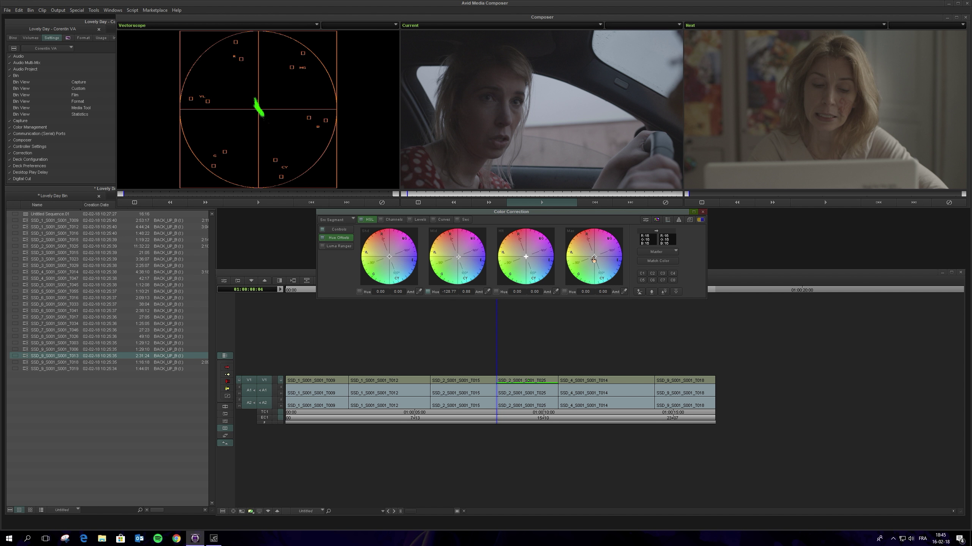
{"action": "left_click_drag", "start_coordinate": [593, 259], "coordinate": [601, 251]}
- Move to the bedroom clip SSD_9_S001_S001_T018 near 01:00:15:00 and bring its Hue Offsets color wheels to the front
{"action": "left_click", "coordinate": [726, 274]}
{"action": "left_click", "coordinate": [448, 209]}
{"action": "left_click_drag", "start_coordinate": [757, 292], "coordinate": [695, 330]}
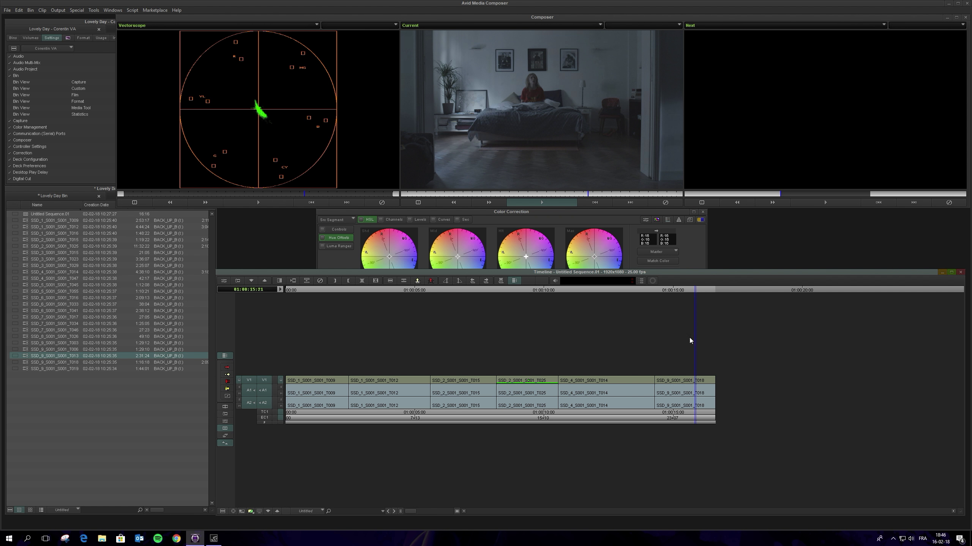
{"action": "left_click", "coordinate": [672, 303]}
{"action": "left_click", "coordinate": [587, 212]}
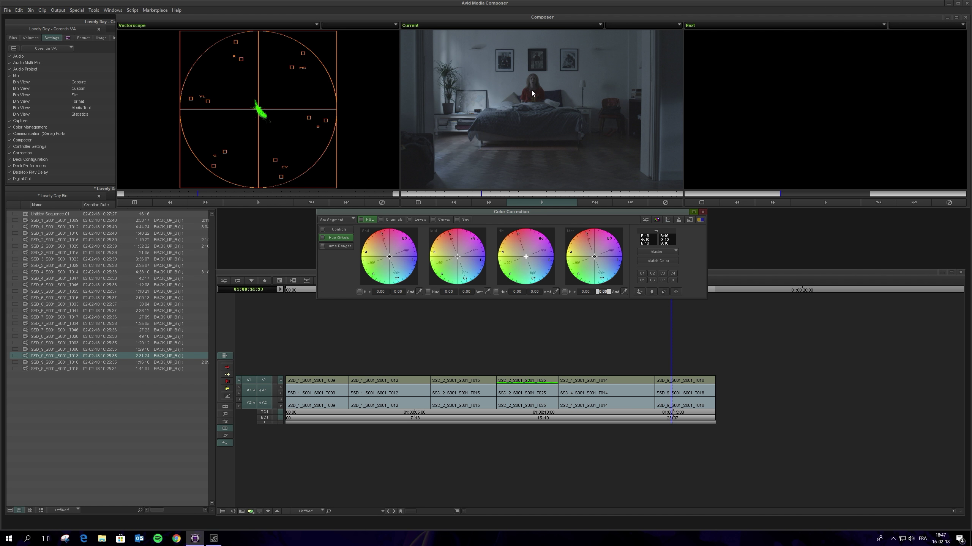
- Show the HSL Controls for the bedroom clip and switch the scope monitor to Quad Display
{"action": "left_click", "coordinate": [333, 229]}
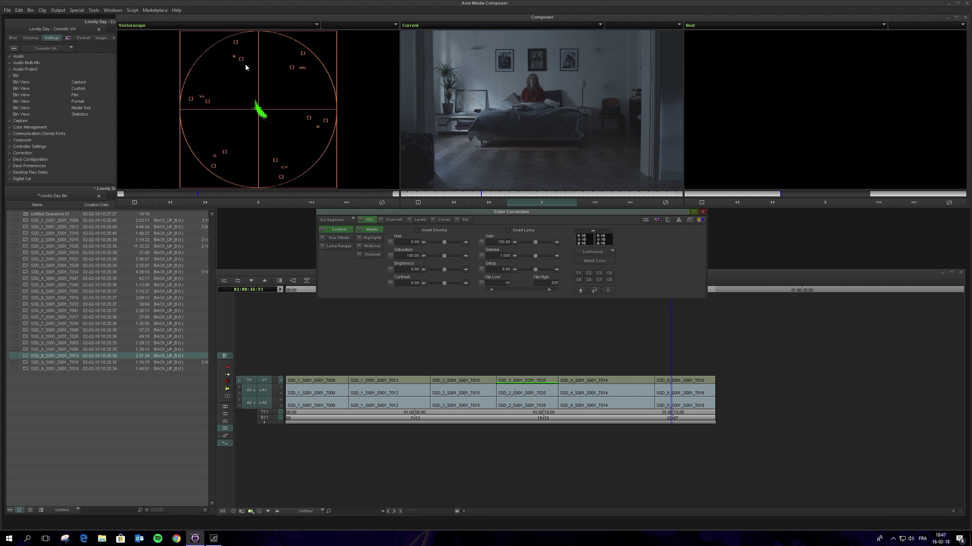
{"action": "left_click", "coordinate": [292, 25]}
{"action": "left_click", "coordinate": [138, 94]}
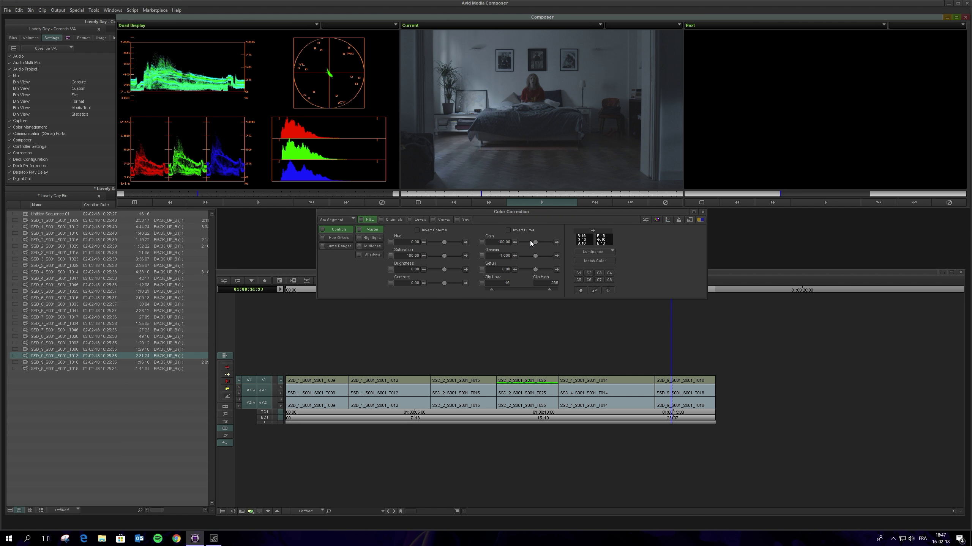
- Raise the master Gain of the bedroom clip to about 114 and compare the picture with the gain off and on
{"action": "left_click_drag", "start_coordinate": [535, 243], "coordinate": [537, 244]}
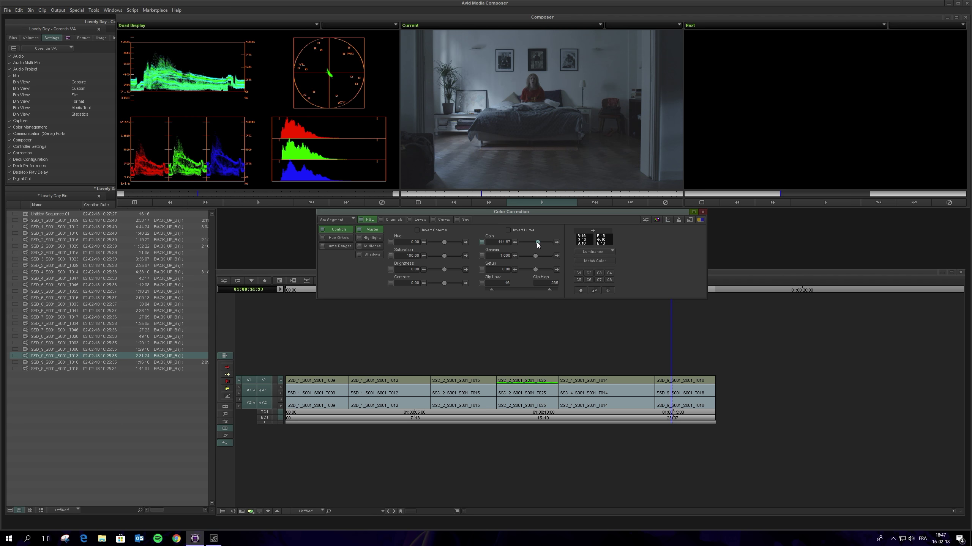
{"action": "left_click", "coordinate": [481, 242]}
{"action": "left_click", "coordinate": [481, 242]}
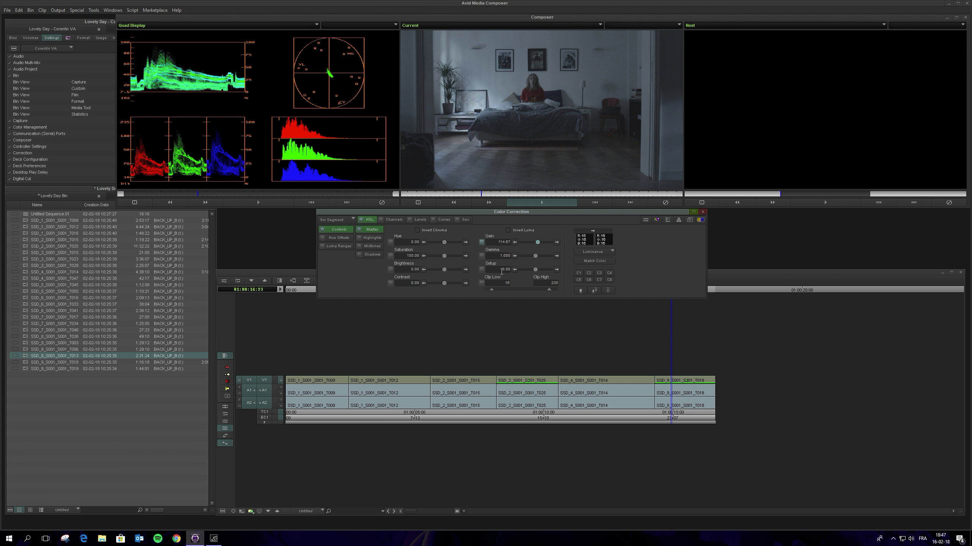
- Lower the master Setup in small steps and raise the Gain to about 138
{"action": "left_click", "coordinate": [515, 270]}
{"action": "left_click", "coordinate": [514, 269]}
{"action": "left_click", "coordinate": [515, 269]}
{"action": "left_click", "coordinate": [514, 269]}
{"action": "left_click", "coordinate": [515, 269]}
{"action": "left_click", "coordinate": [514, 269]}
{"action": "left_click", "coordinate": [515, 269]}
{"action": "left_click", "coordinate": [514, 269]}
{"action": "left_click", "coordinate": [514, 270]}
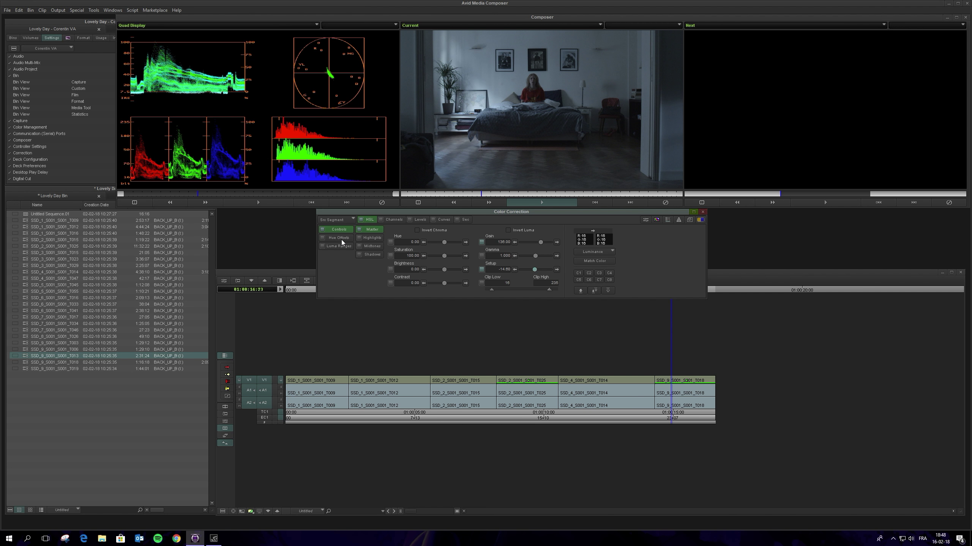
- In Hue Offsets, try an automatic luma adjustment and Auto Balance on the bedroom clip
{"action": "left_click", "coordinate": [339, 238]}
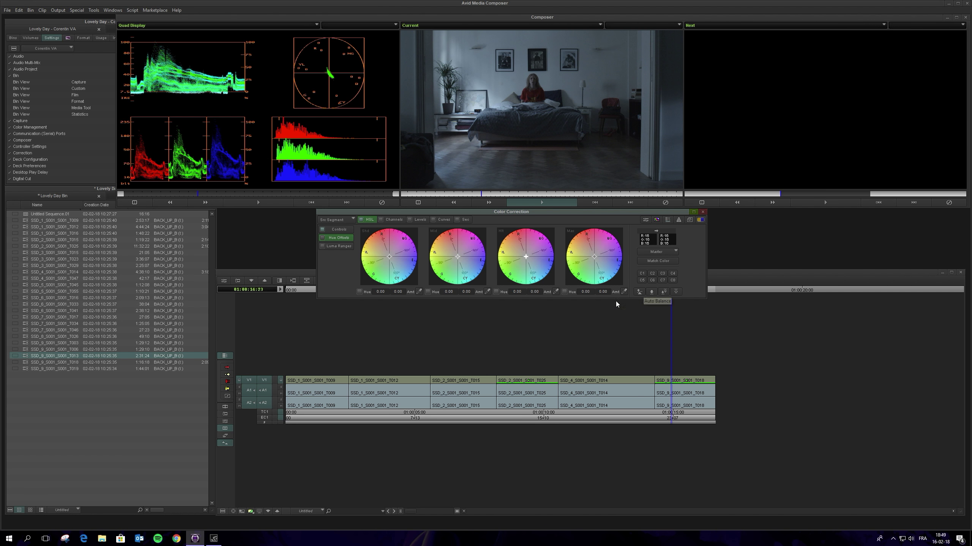
{"action": "left_click", "coordinate": [663, 291]}
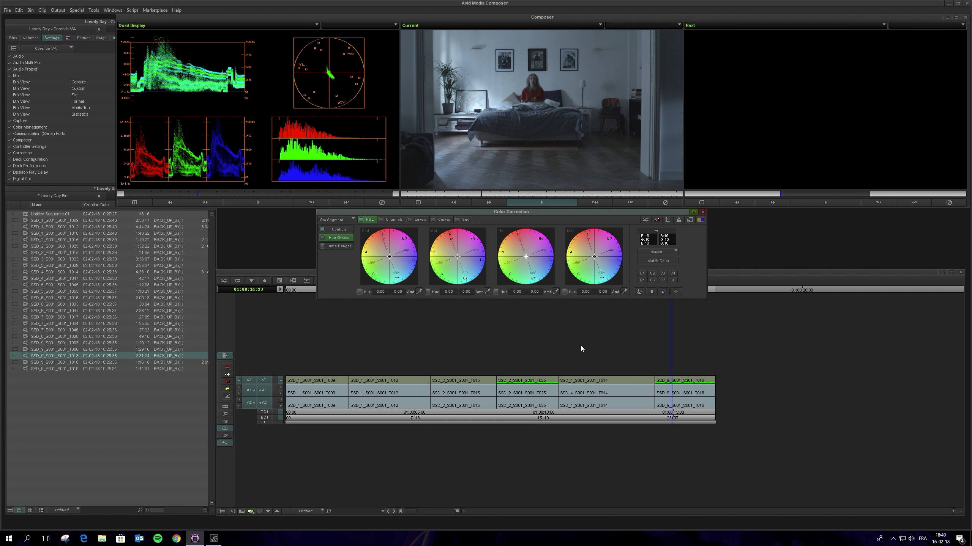
{"action": "left_click", "coordinate": [638, 292]}
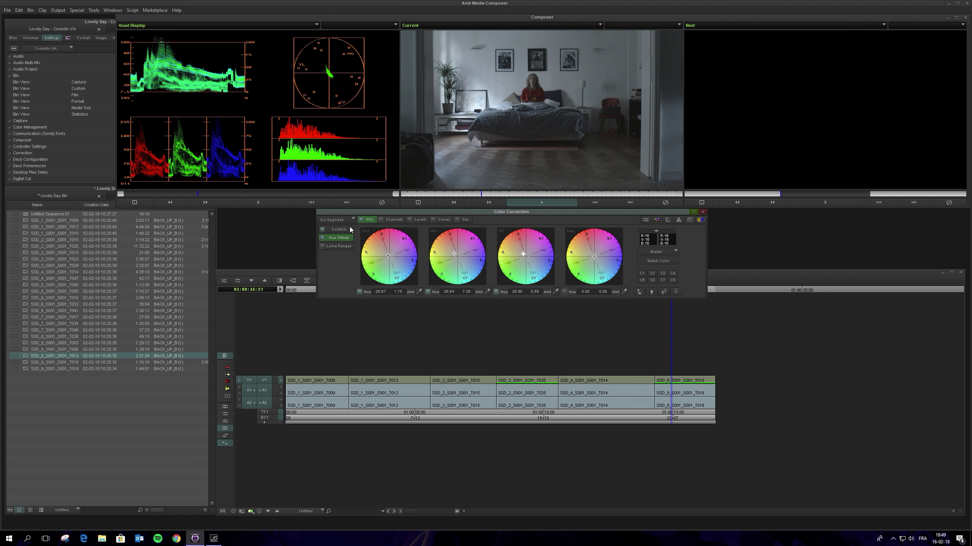
- Compare the bedroom clip with the HSL correction off and on, and undo the corrections
{"action": "left_click", "coordinate": [361, 220]}
{"action": "left_click", "coordinate": [360, 220]}
{"action": "key", "text": "ctrl+z"}
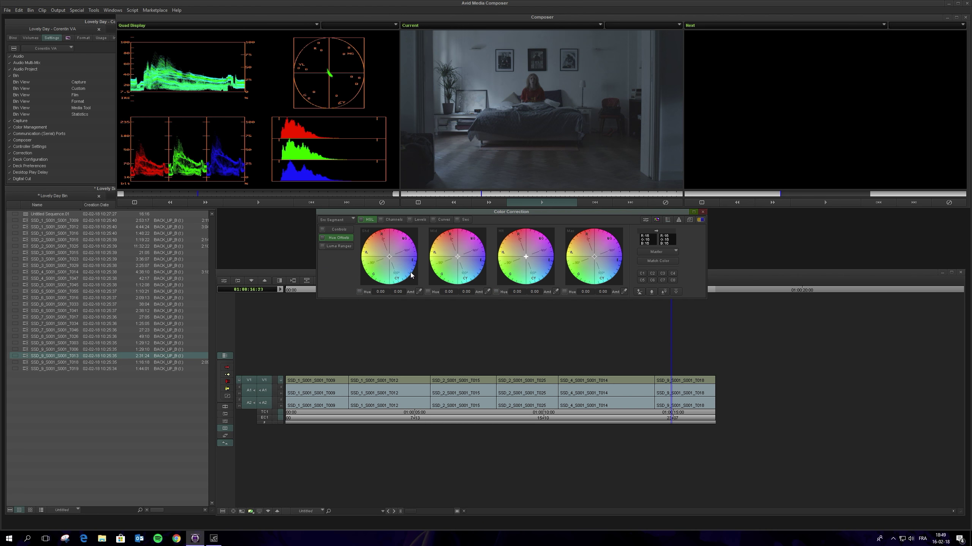
- Try the color-cast eyedroppers, sampling the dark floor for the first wheel, the bright nightstand area for the third and the wall for the second
{"action": "left_click", "coordinate": [419, 292]}
{"action": "left_click", "coordinate": [419, 291]}
{"action": "left_click", "coordinate": [417, 176]}
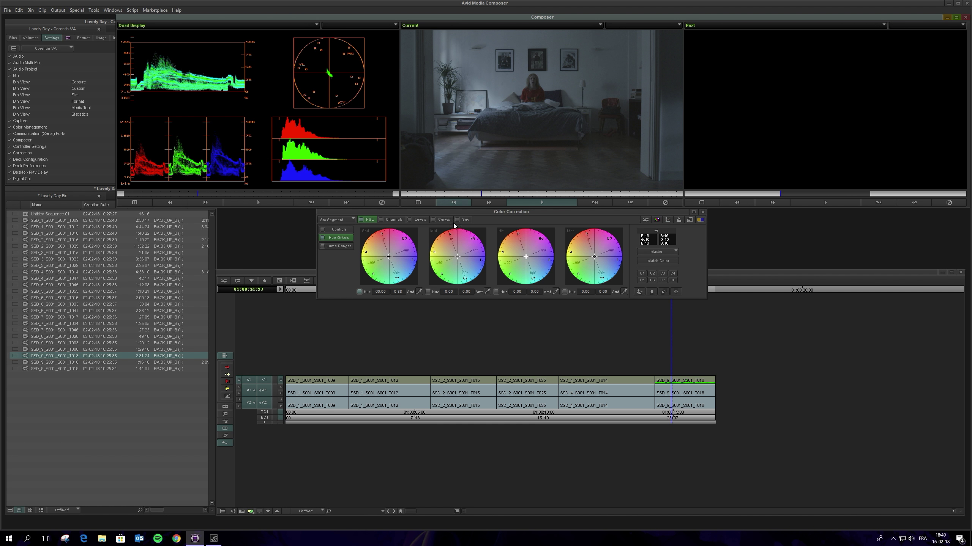
{"action": "left_click", "coordinate": [555, 292]}
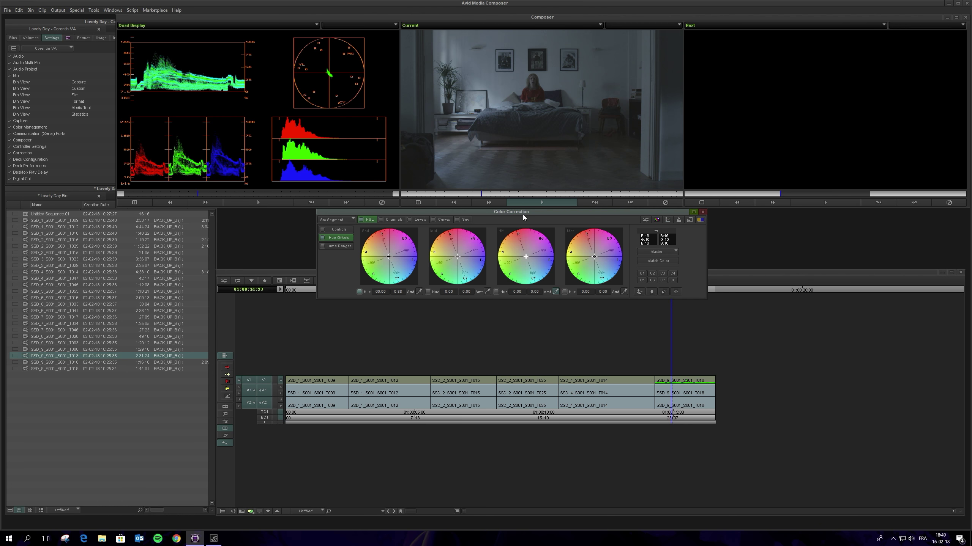
{"action": "left_click", "coordinate": [477, 107]}
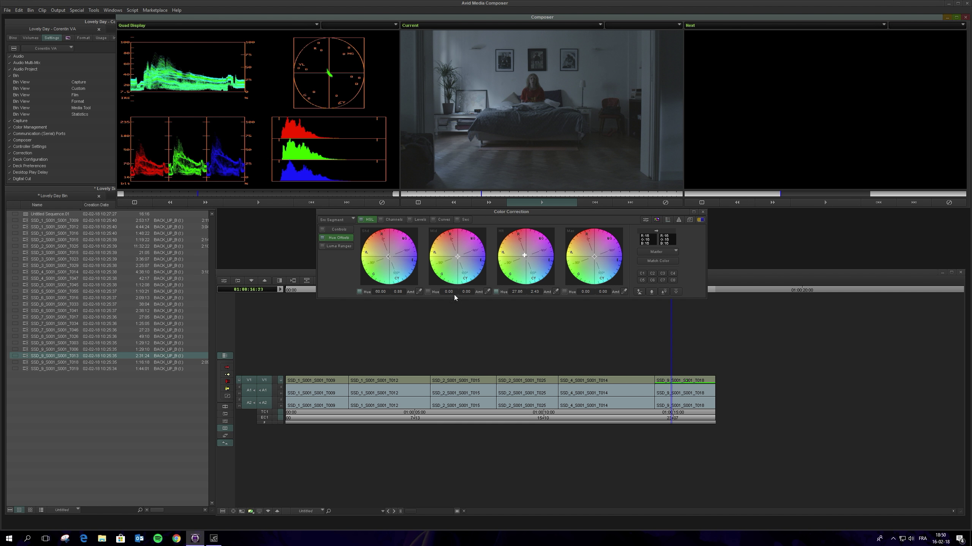
{"action": "left_click", "coordinate": [487, 291]}
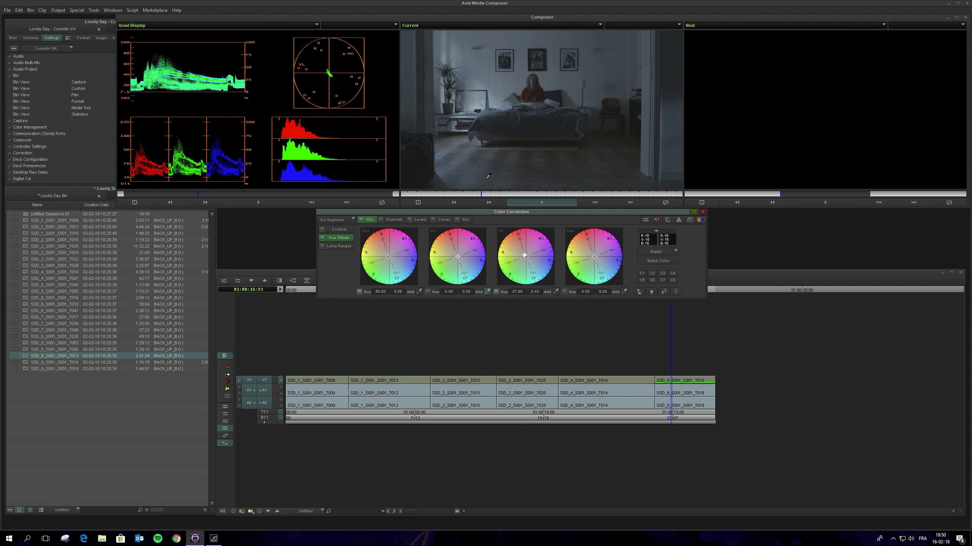
{"action": "left_click", "coordinate": [597, 64]}
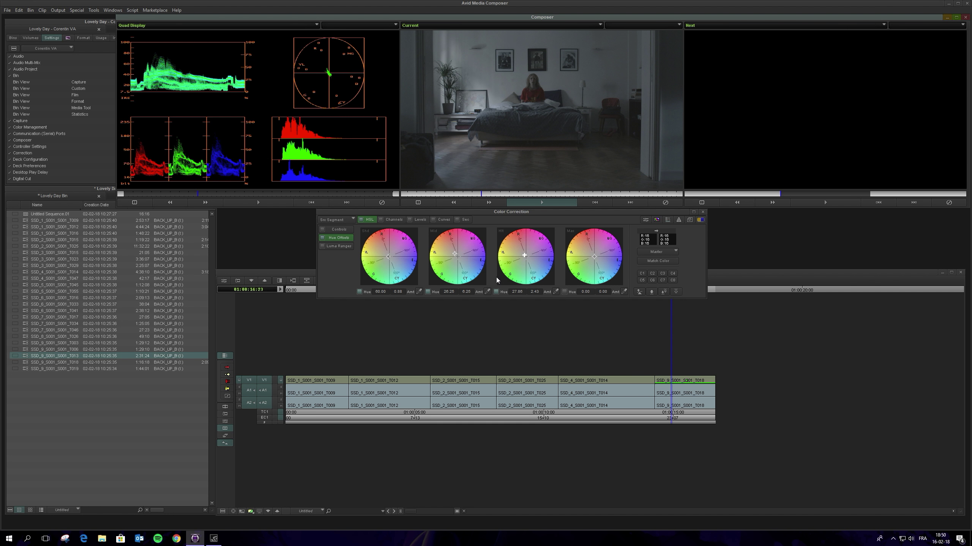
- Remove the color correction from the bedroom clip, keeping the default removal options
{"action": "right_click", "coordinate": [342, 265]}
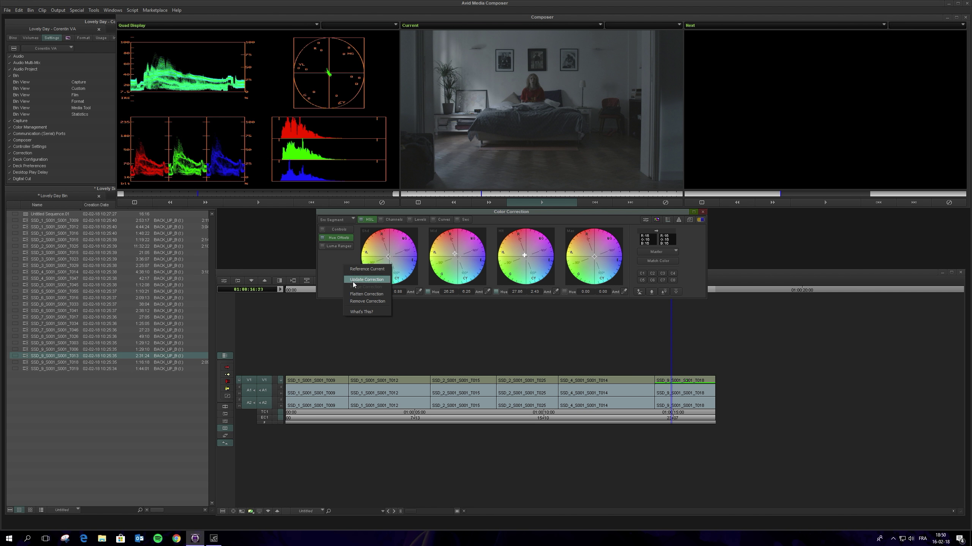
{"action": "left_click", "coordinate": [375, 301]}
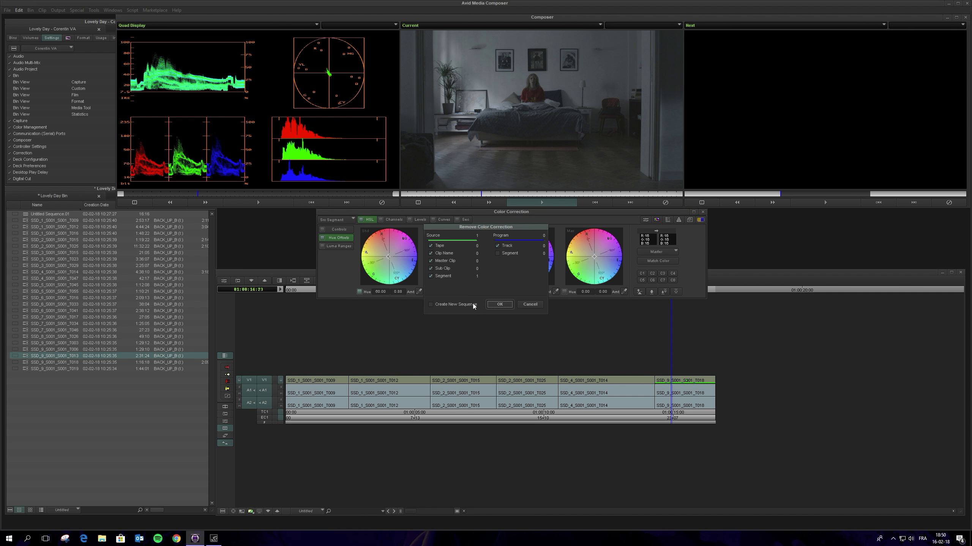
{"action": "left_click", "coordinate": [496, 306]}
- In the HSL Controls, raise the master Gain to about 133 and lower the Setup to about -16
{"action": "left_click", "coordinate": [335, 231]}
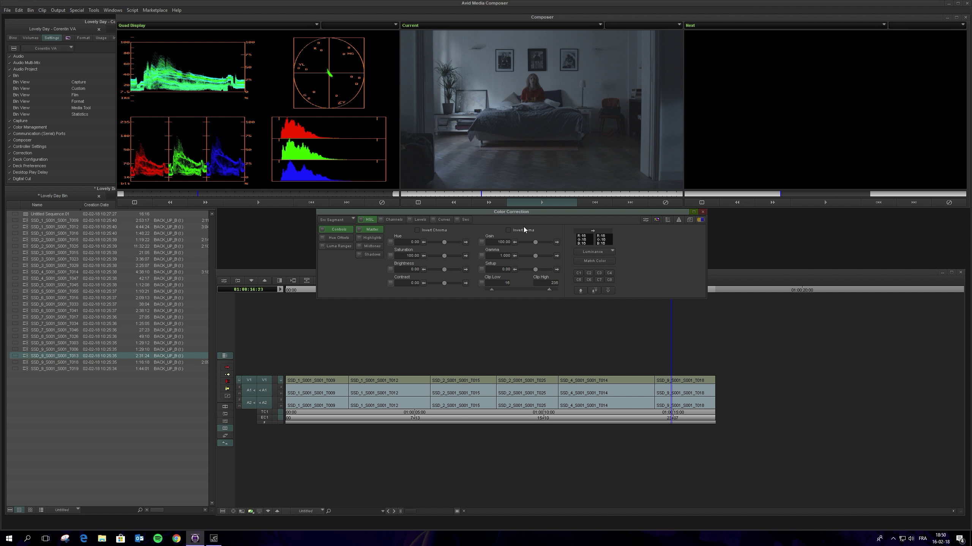
{"action": "left_click_drag", "start_coordinate": [535, 242], "coordinate": [540, 243]}
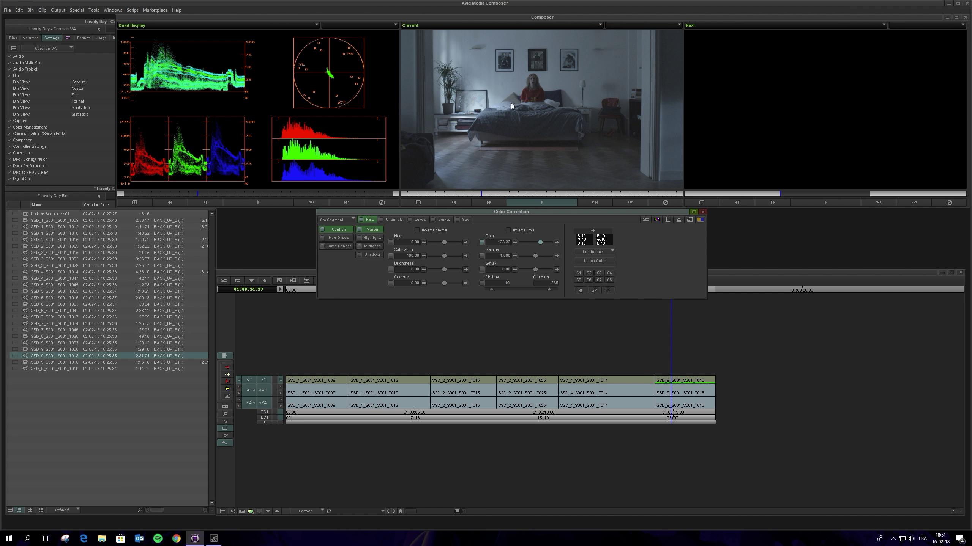
{"action": "left_click_drag", "start_coordinate": [530, 106], "coordinate": [505, 178]}
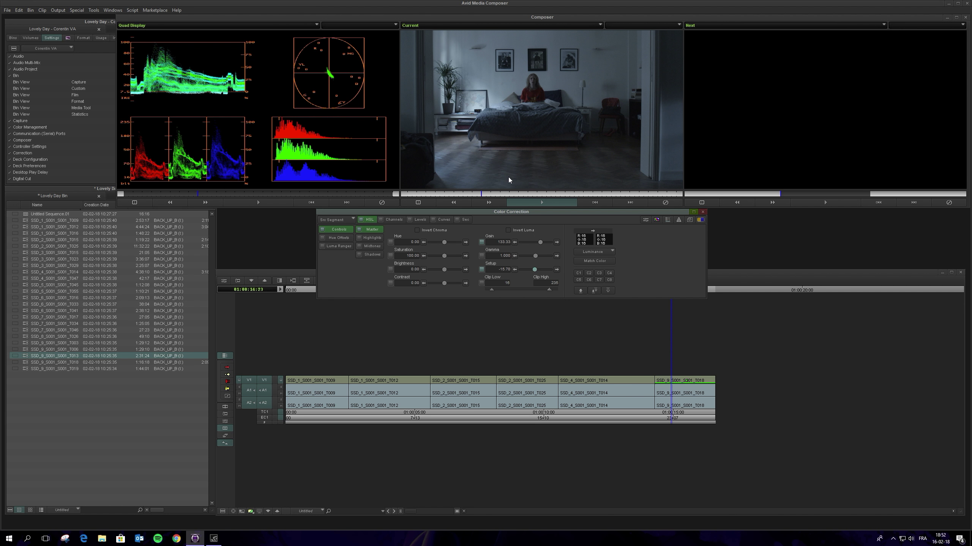
- Save the work, and in Hue Offsets shift the second color wheel slightly toward red by an amount of about 3
{"action": "left_click", "coordinate": [339, 238]}
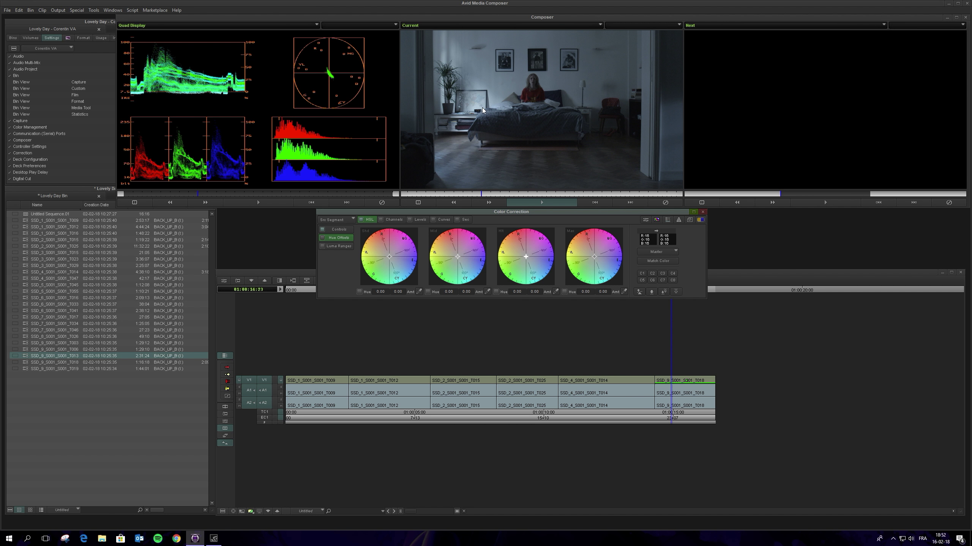
{"action": "key", "text": "ctrl+s"}
{"action": "mouse_move", "coordinate": [458, 259]}
{"action": "left_mouse_down"}
{"action": "mouse_move", "coordinate": [448, 256]}
{"action": "mouse_move", "coordinate": [457, 256]}
{"action": "left_mouse_up"}
{"action": "left_click_drag", "start_coordinate": [457, 256], "coordinate": [455, 257]}
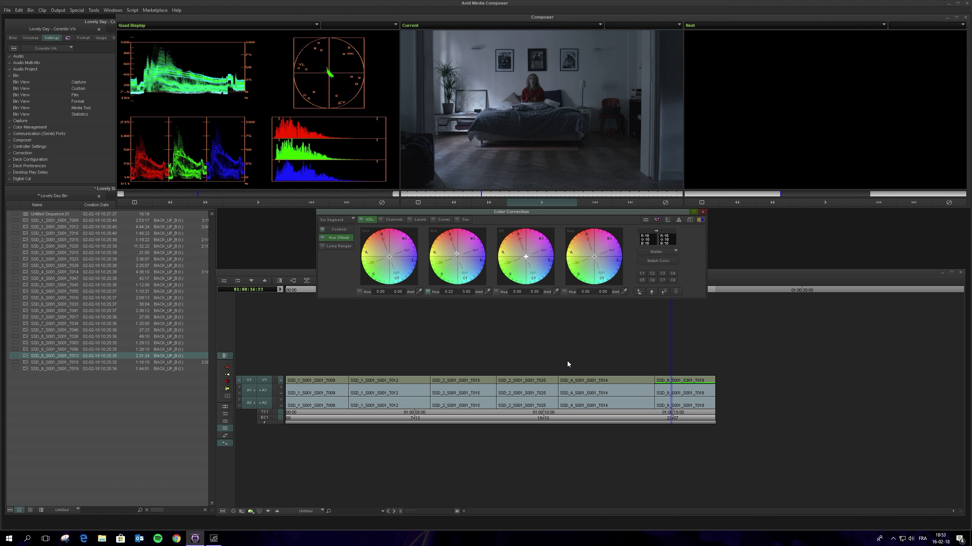
- Check the Highlights curve in Luma Ranges and return to Hue Offsets
{"action": "left_click", "coordinate": [332, 247]}
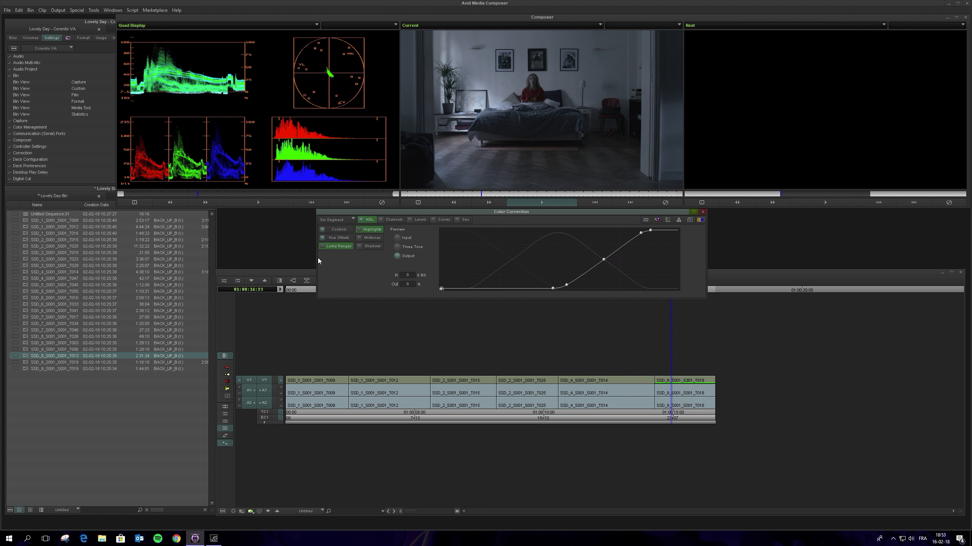
{"action": "left_click", "coordinate": [340, 238]}
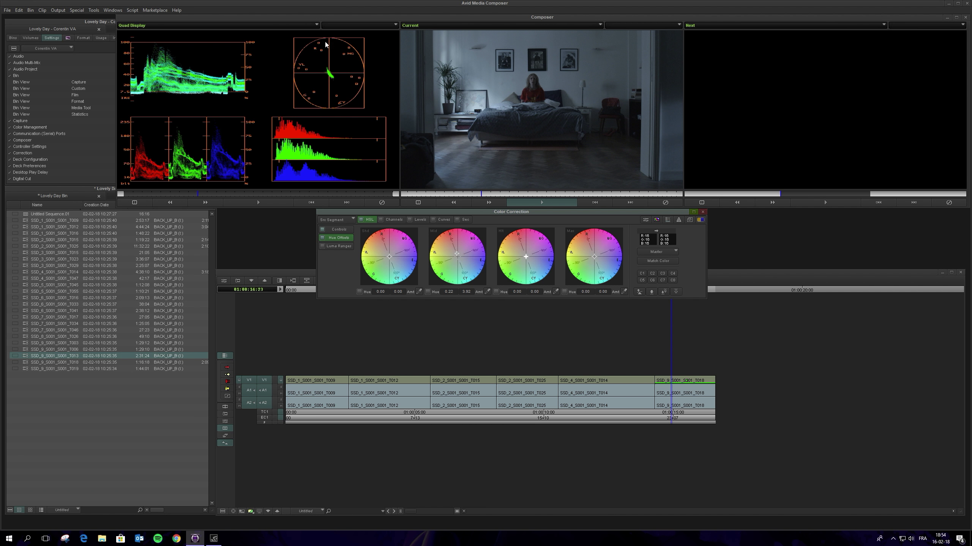
- Switch the scope monitor to RGB Parade and compare the clip with the second wheel's offset off and on
{"action": "left_click", "coordinate": [314, 26]}
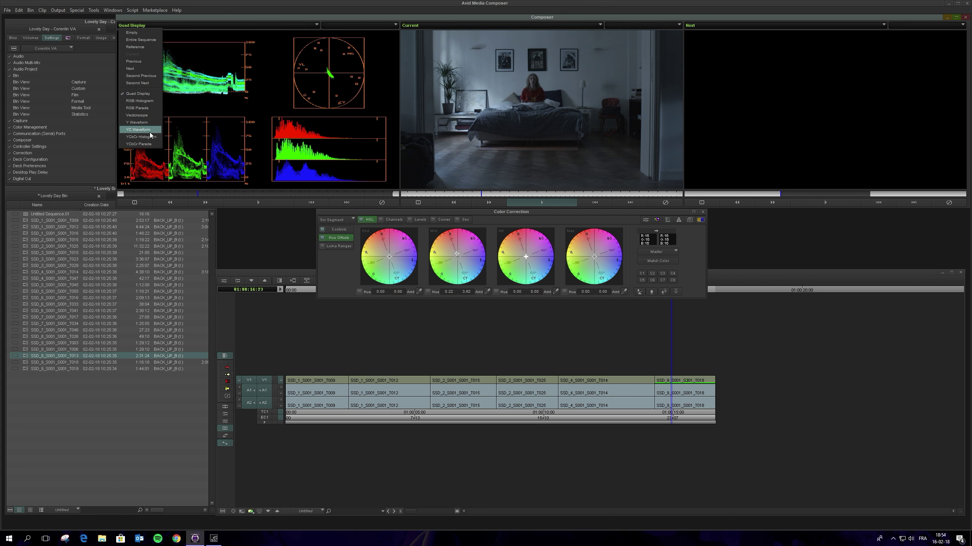
{"action": "left_click", "coordinate": [151, 108]}
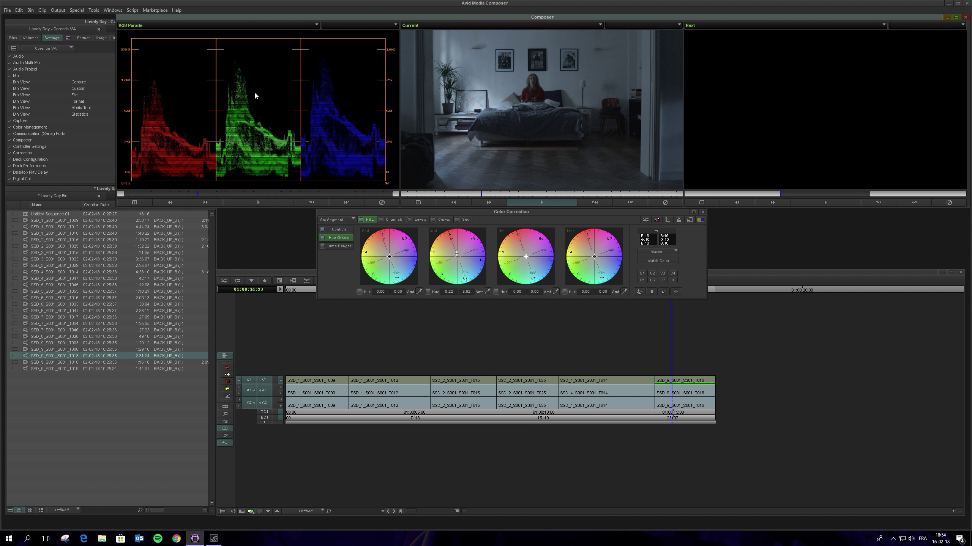
{"action": "left_click", "coordinate": [430, 293]}
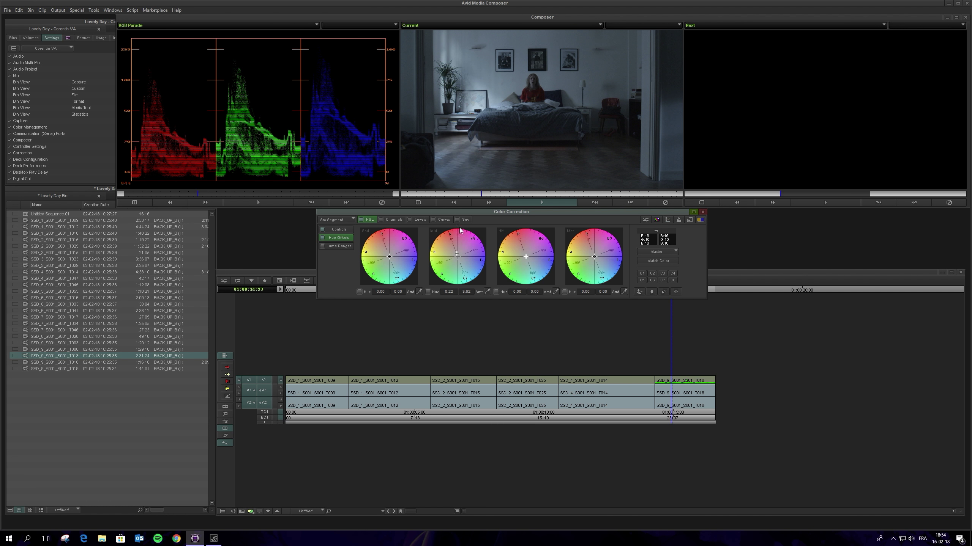
{"action": "left_click", "coordinate": [428, 292]}
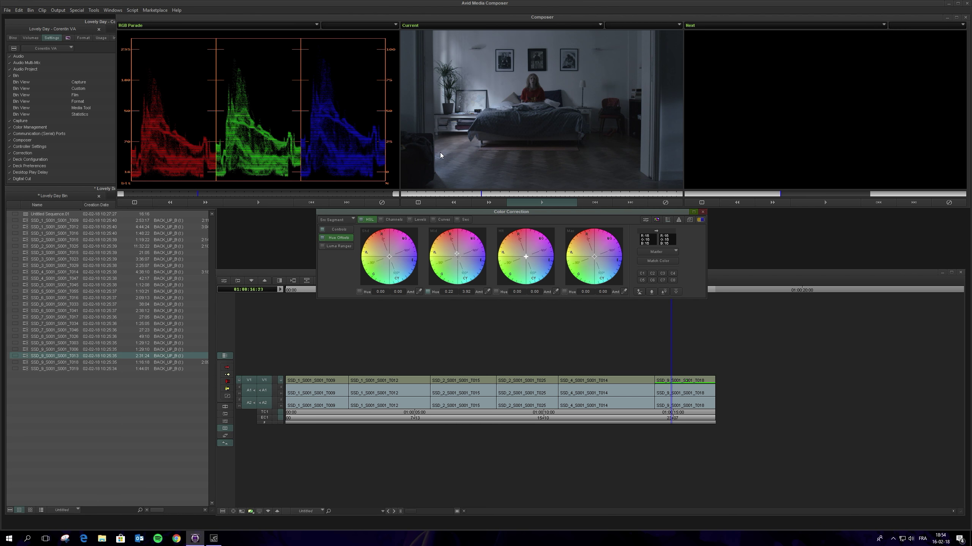
- Examine the Highlights, Midtones and Shadows curves in Luma Ranges, and preview the Input image with Midtones selected
{"action": "left_click", "coordinate": [336, 247]}
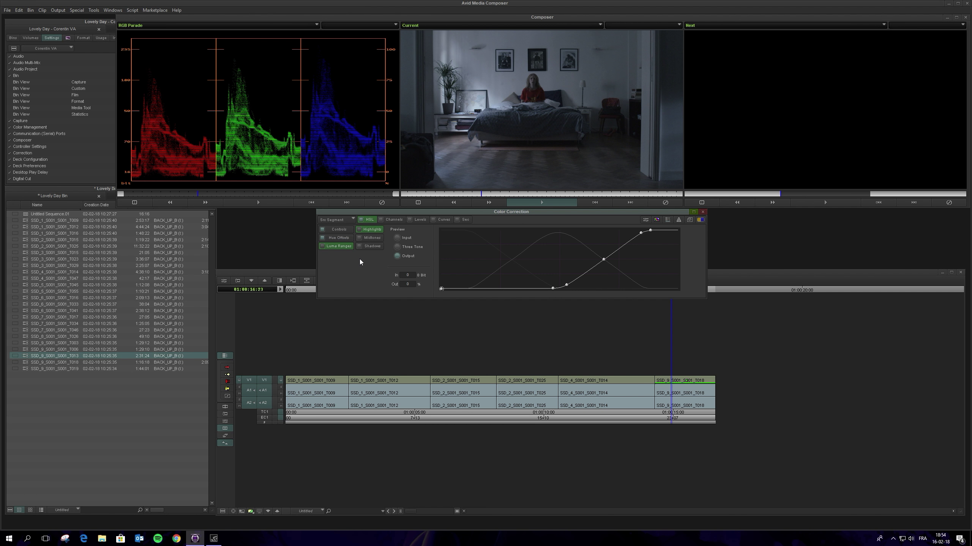
{"action": "left_click", "coordinate": [371, 237]}
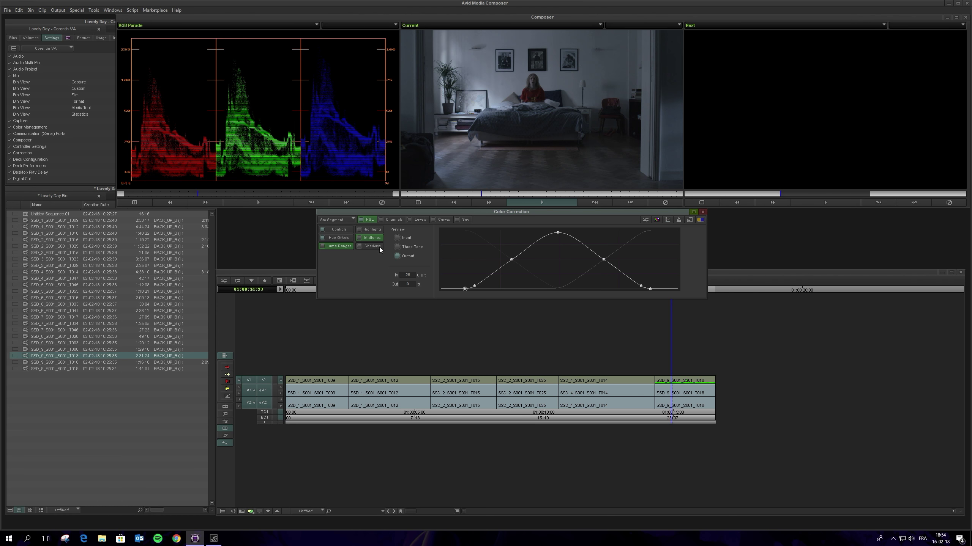
{"action": "left_click", "coordinate": [371, 229]}
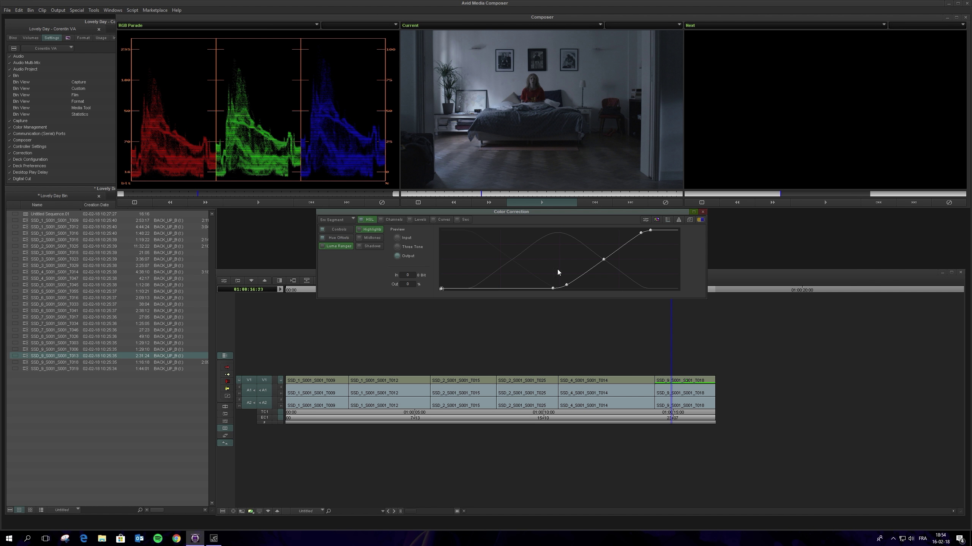
{"action": "left_click", "coordinate": [367, 238]}
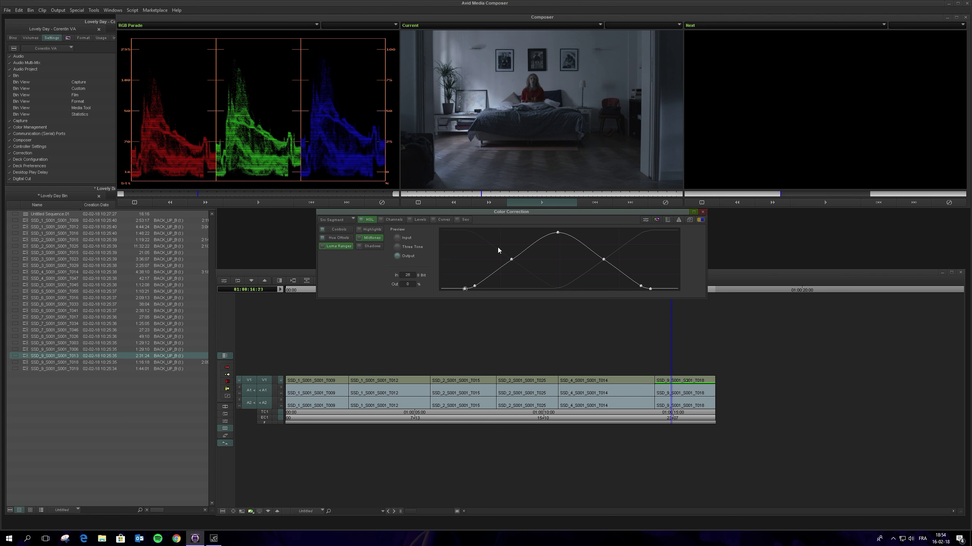
{"action": "left_click", "coordinate": [369, 247]}
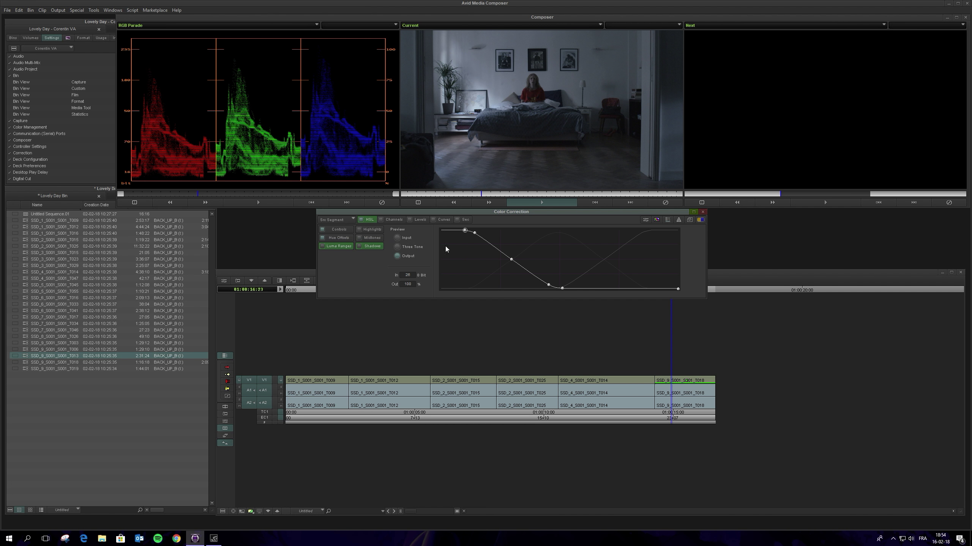
{"action": "left_click", "coordinate": [370, 230]}
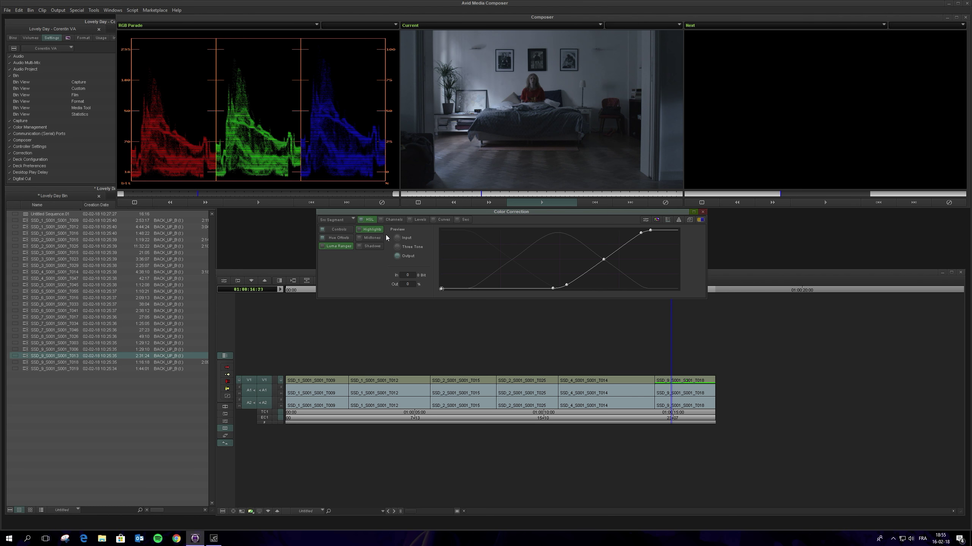
{"action": "left_click", "coordinate": [374, 236]}
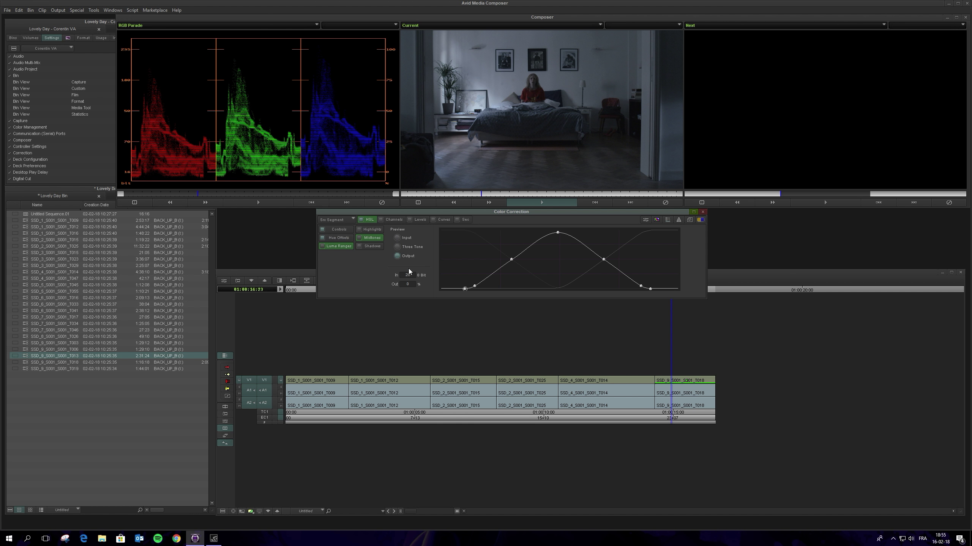
{"action": "left_click", "coordinate": [398, 238]}
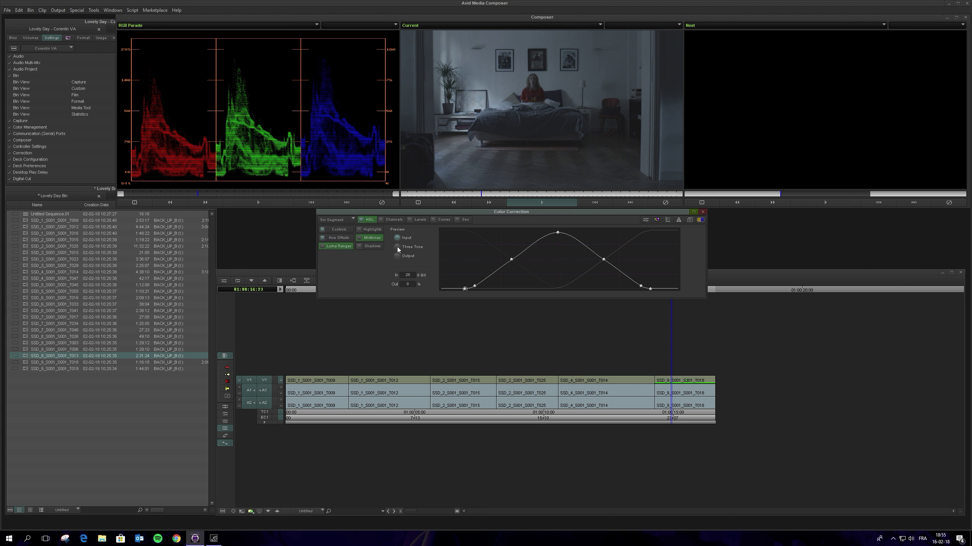
- Compare the Input, Three Tone and Output previews of the bedroom clip with the Midtones luma range selected
{"action": "left_click", "coordinate": [397, 247]}
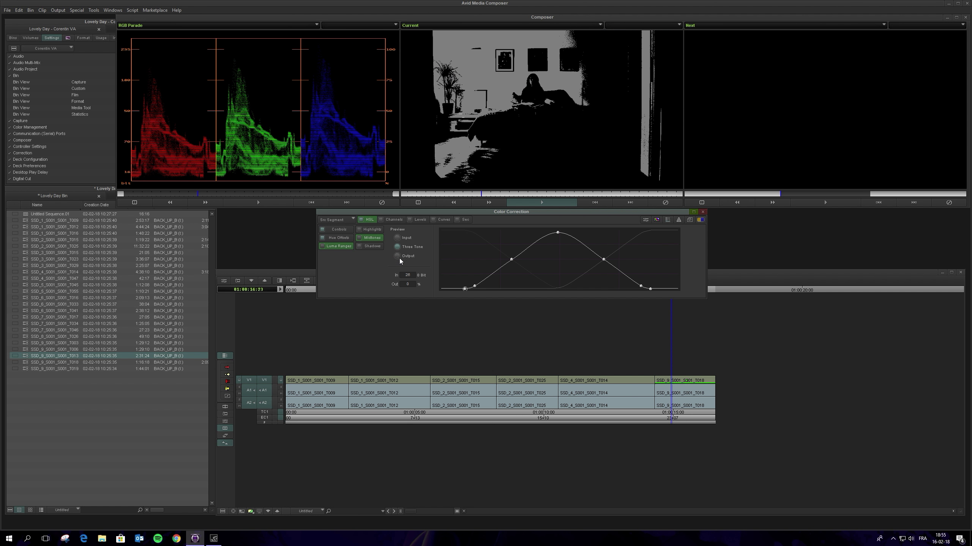
{"action": "left_click", "coordinate": [397, 257]}
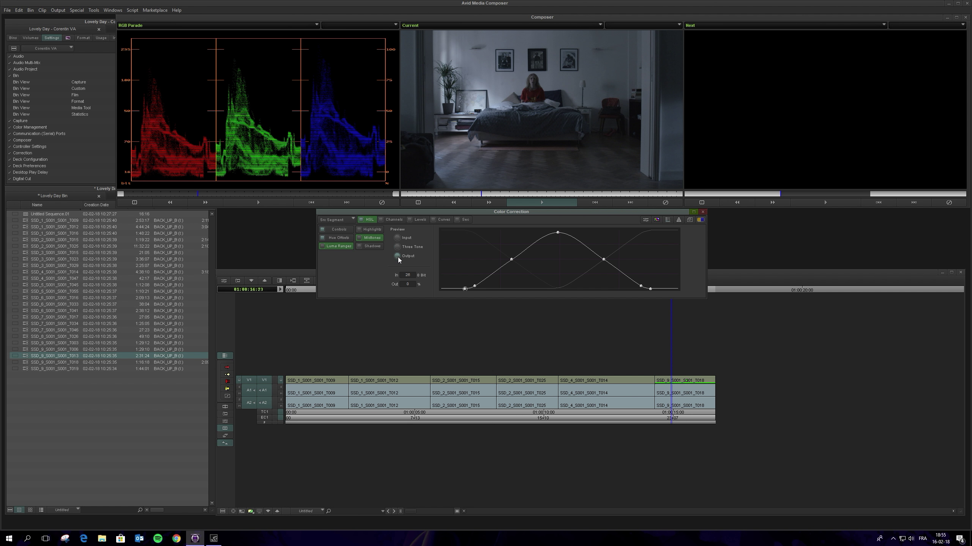
{"action": "left_click", "coordinate": [403, 237]}
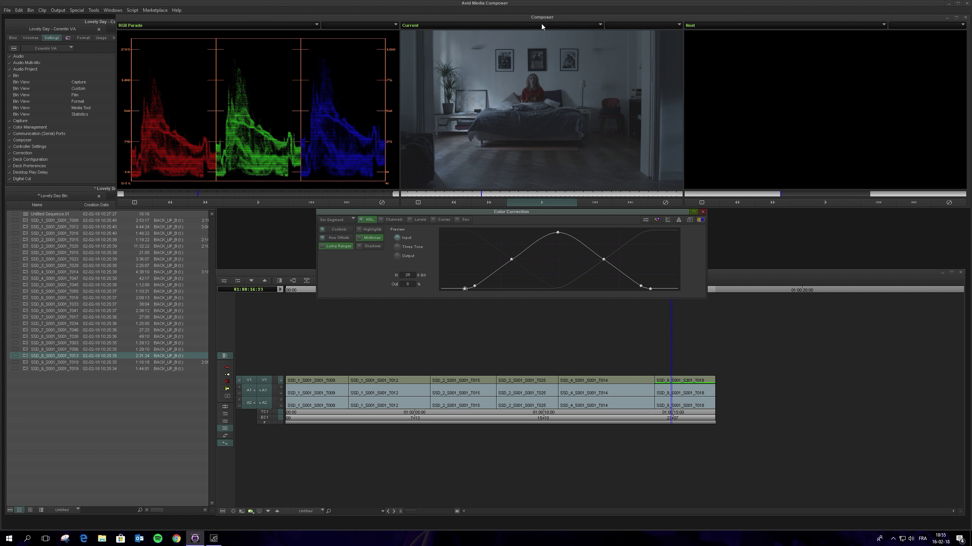
{"action": "left_click", "coordinate": [398, 246]}
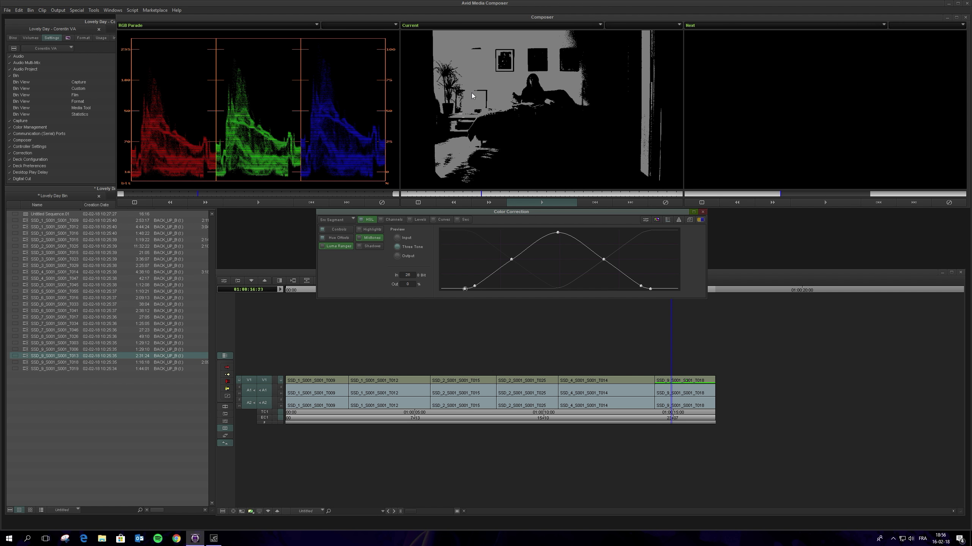
{"action": "left_click", "coordinate": [397, 256]}
- Inspect the Highlights and Midtones curves in the Three Tone preview and return to the Output preview
{"action": "left_click", "coordinate": [379, 230]}
{"action": "left_click", "coordinate": [397, 246]}
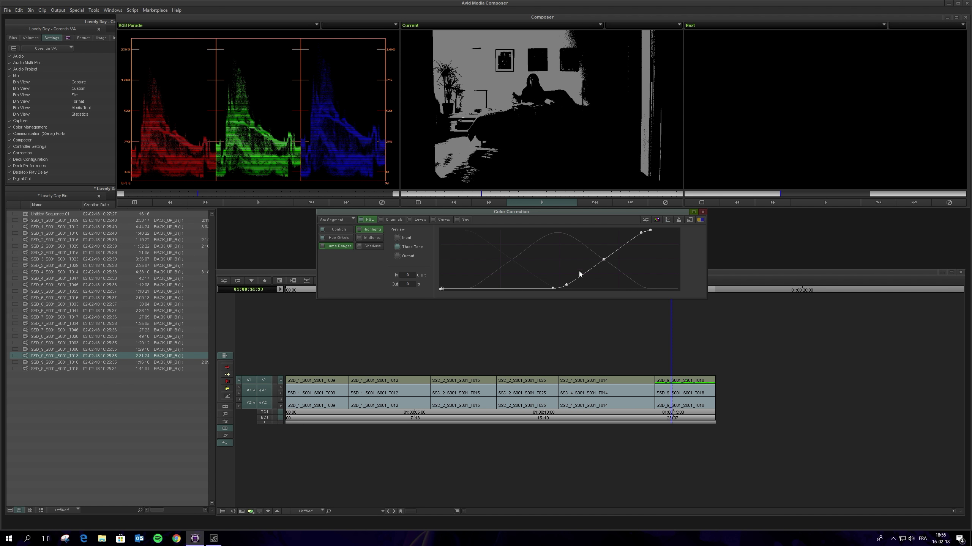
{"action": "left_click", "coordinate": [380, 237]}
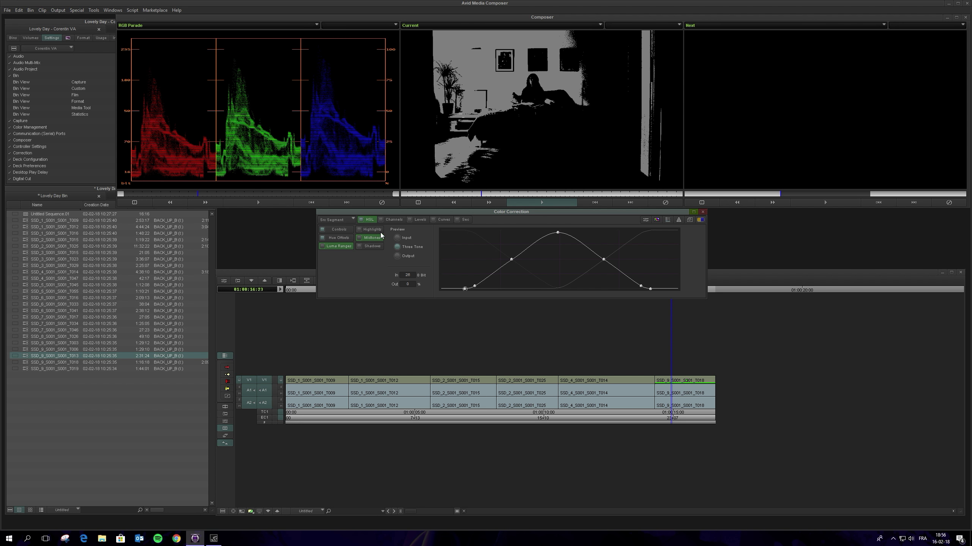
{"action": "left_click", "coordinate": [396, 258]}
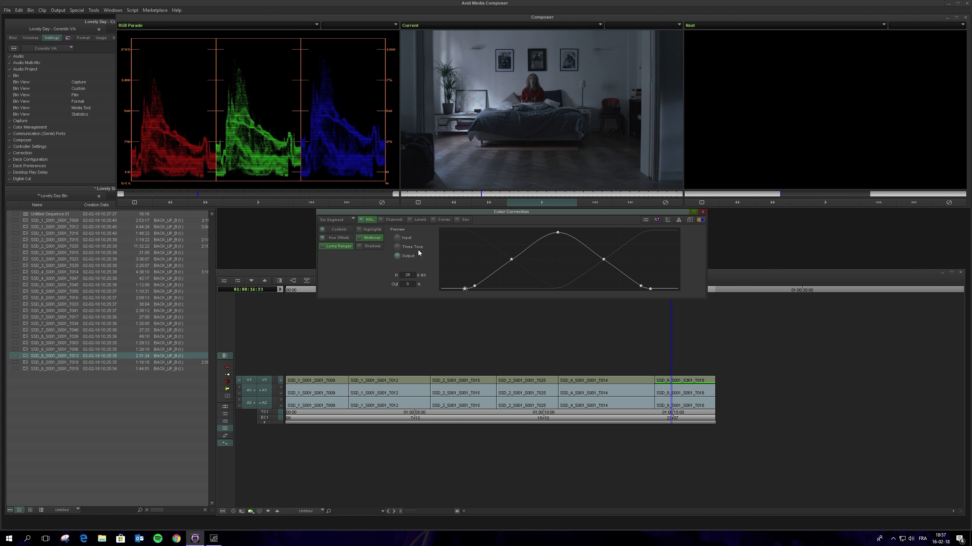
- In the Three Tone preview, pull the falling side of the Midtones curve down to about 1% at input 128
{"action": "left_click", "coordinate": [604, 260]}
{"action": "left_click", "coordinate": [398, 245]}
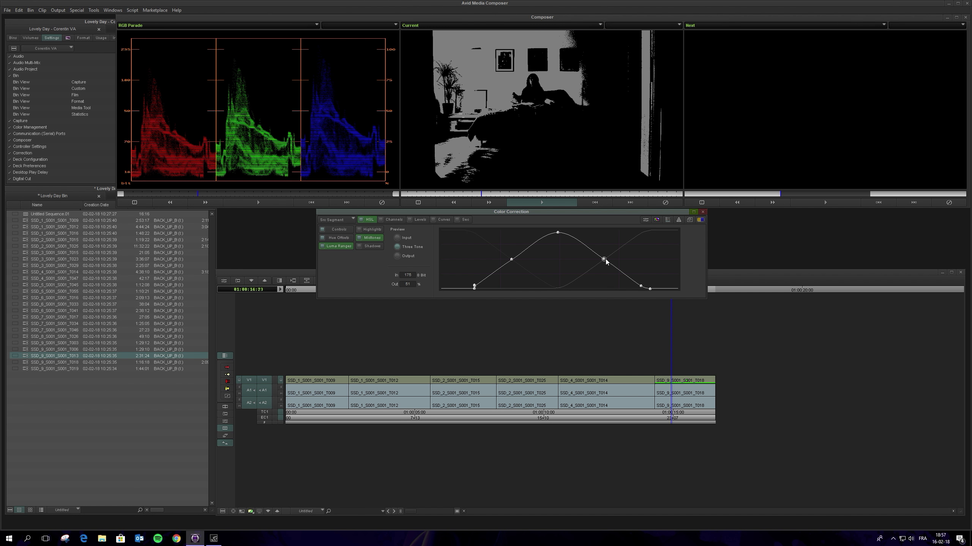
{"action": "left_click_drag", "start_coordinate": [604, 262], "coordinate": [571, 280]}
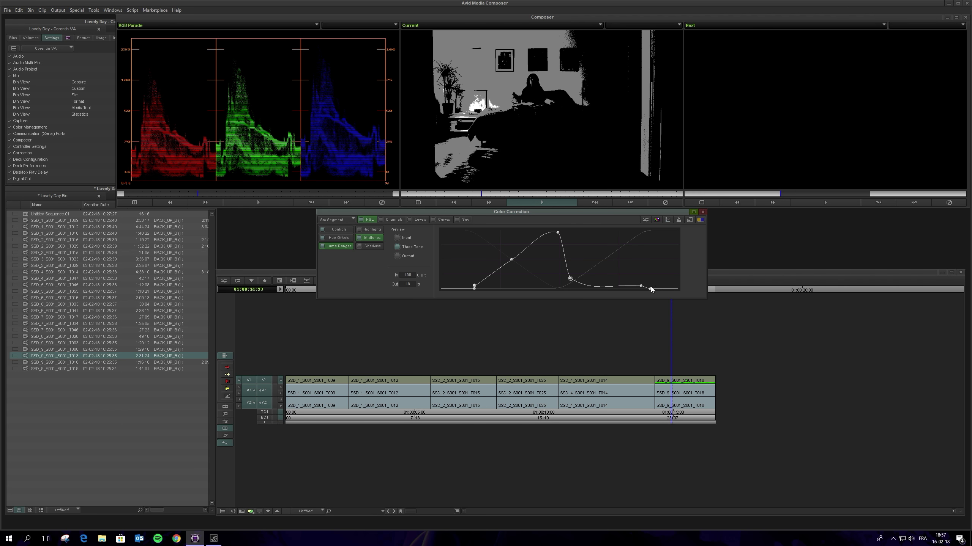
{"action": "left_click_drag", "start_coordinate": [650, 289], "coordinate": [648, 288]}
{"action": "key", "text": "ctrl+z"}
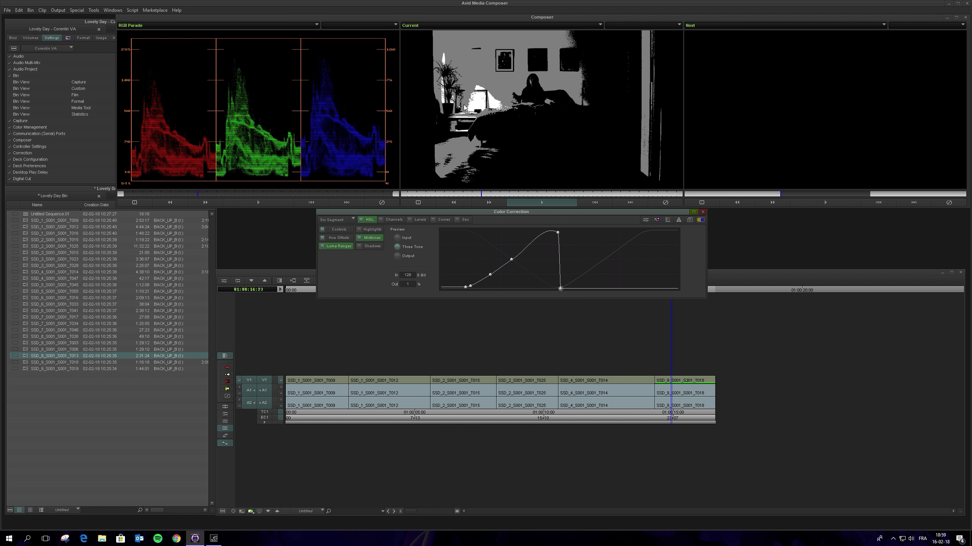
- Preview the Output and shift the Midtones curve's peak toward the darker tones, to about input 94
{"action": "left_click", "coordinate": [397, 256]}
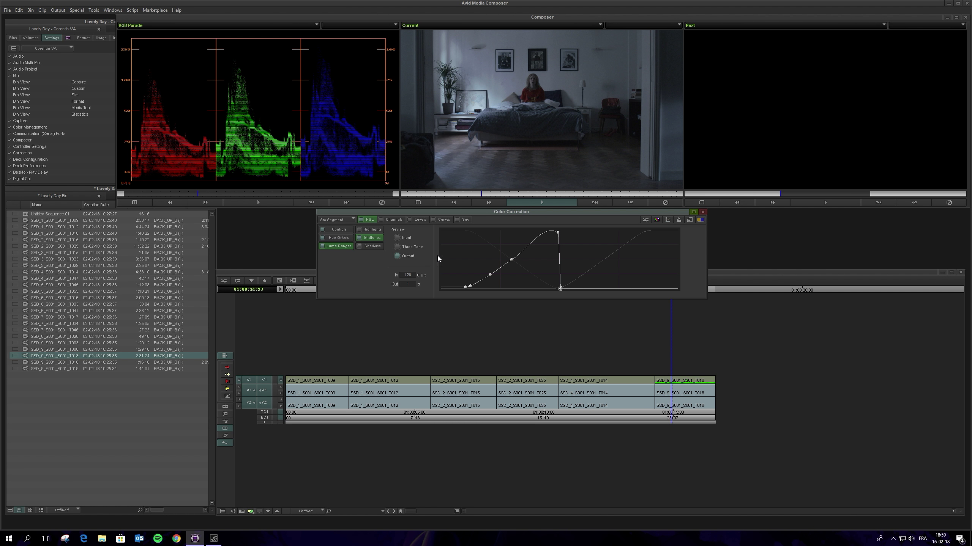
{"action": "left_click_drag", "start_coordinate": [557, 233], "coordinate": [539, 230]}
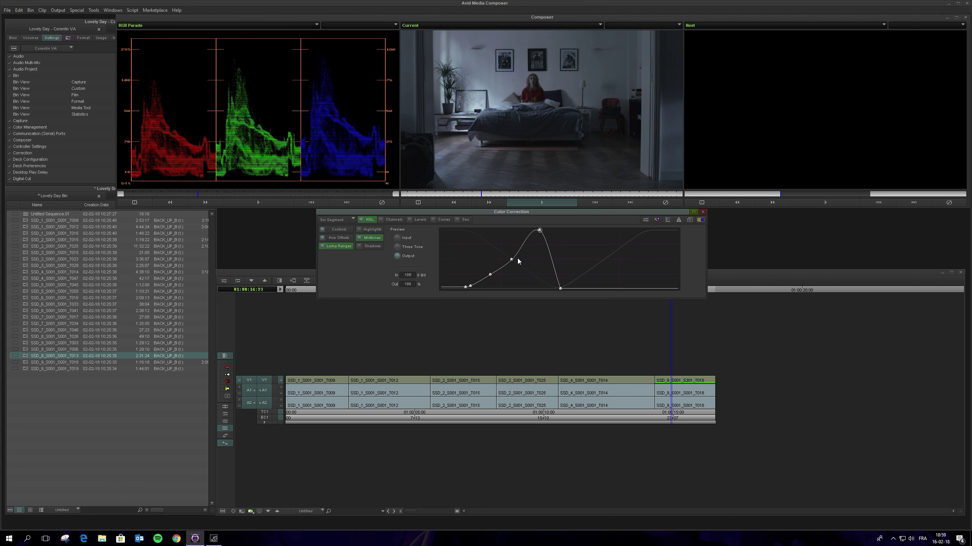
{"action": "left_click_drag", "start_coordinate": [539, 230], "coordinate": [528, 230]}
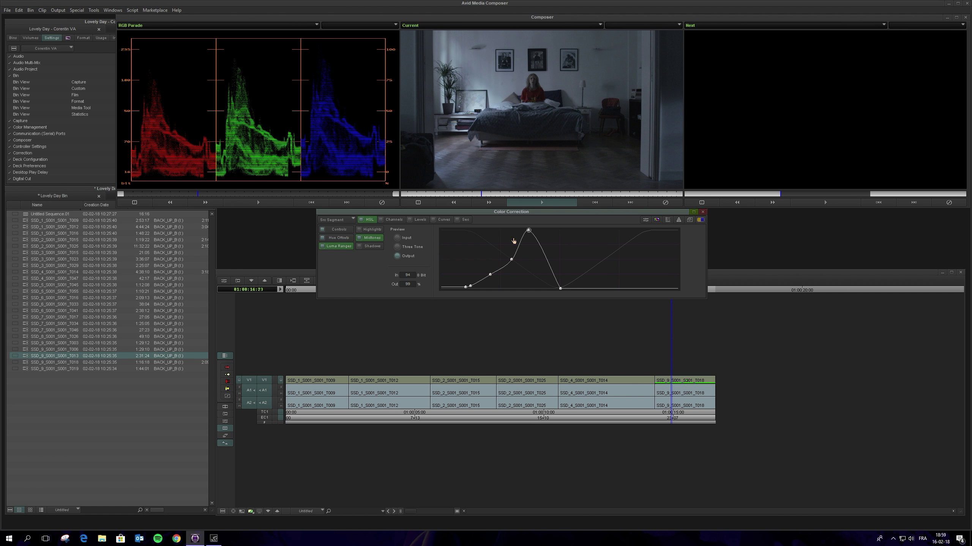
- In the Three Tone preview, move the Midtones curve's falling end to about input 125 and its peak further toward the darker tones
{"action": "left_click", "coordinate": [397, 247]}
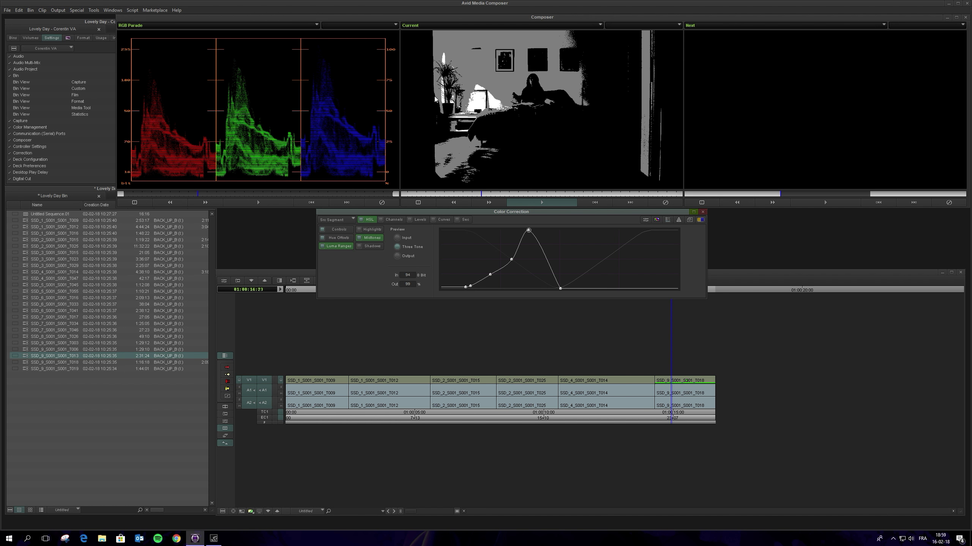
{"action": "left_click_drag", "start_coordinate": [528, 230], "coordinate": [527, 231]}
{"action": "left_click_drag", "start_coordinate": [560, 289], "coordinate": [557, 288]}
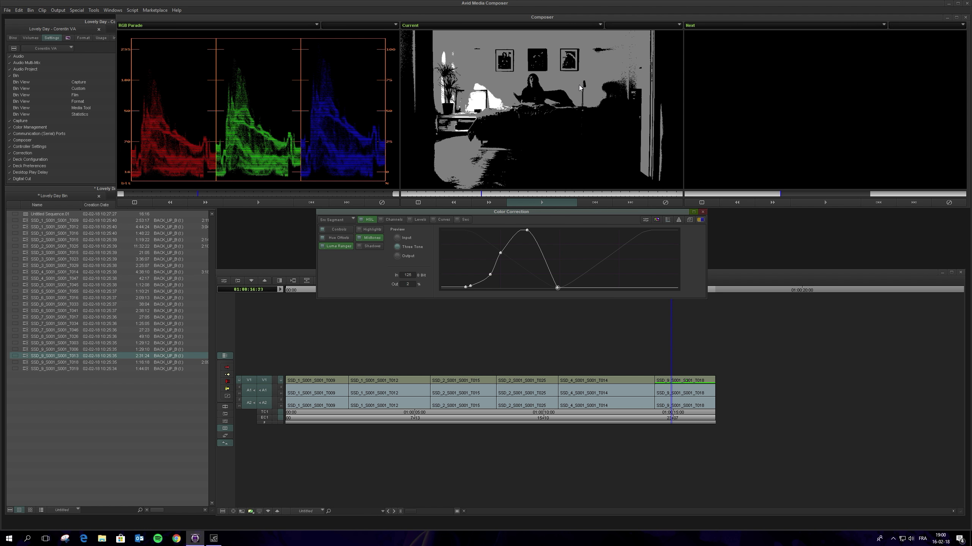
{"action": "left_click_drag", "start_coordinate": [527, 230], "coordinate": [522, 230]}
- Reshape the Highlights curve to start rising at darker tones, with a point at about input 121, and preview the Output
{"action": "left_click", "coordinate": [378, 228]}
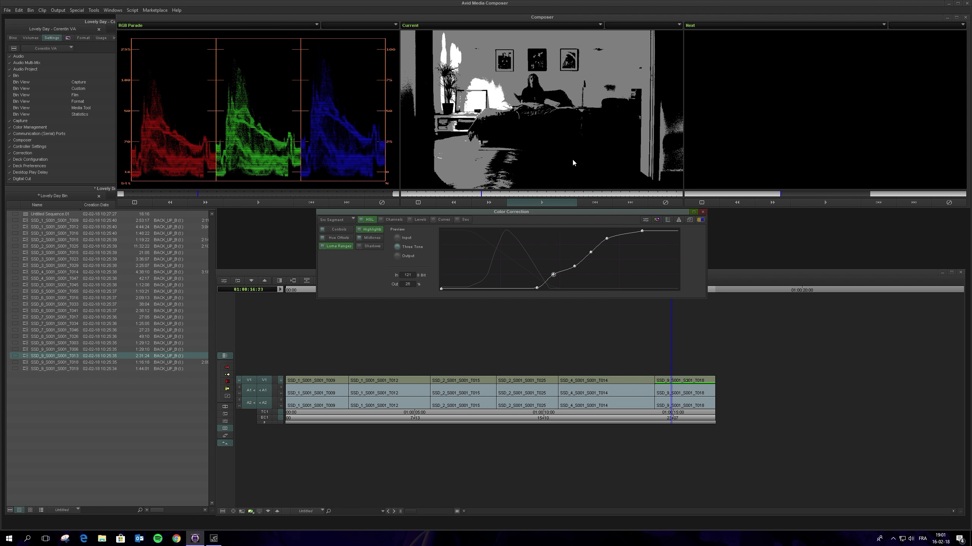
{"action": "left_click", "coordinate": [397, 256]}
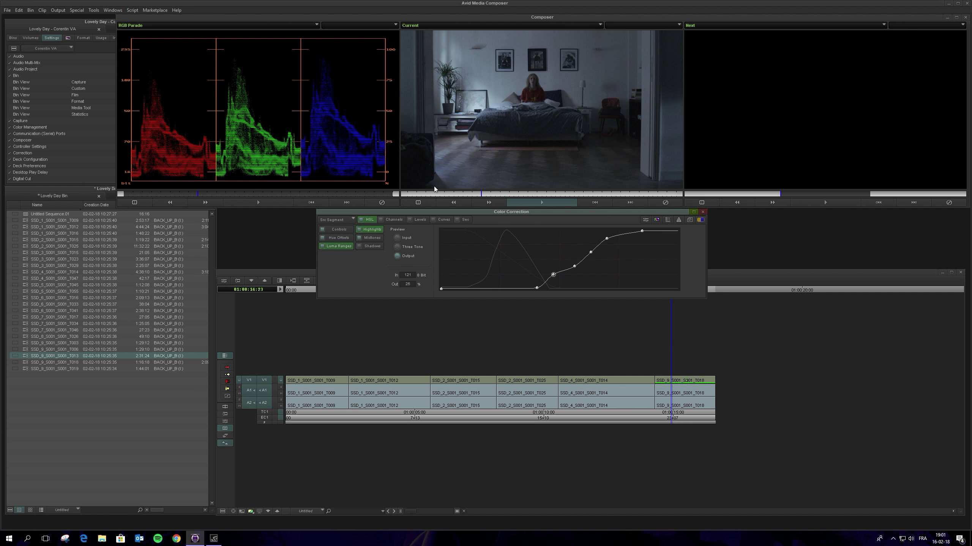
- Nudge the second Hue Offsets wheel slightly, and return to the master Controls after checking Luma Ranges
{"action": "left_click", "coordinate": [333, 238]}
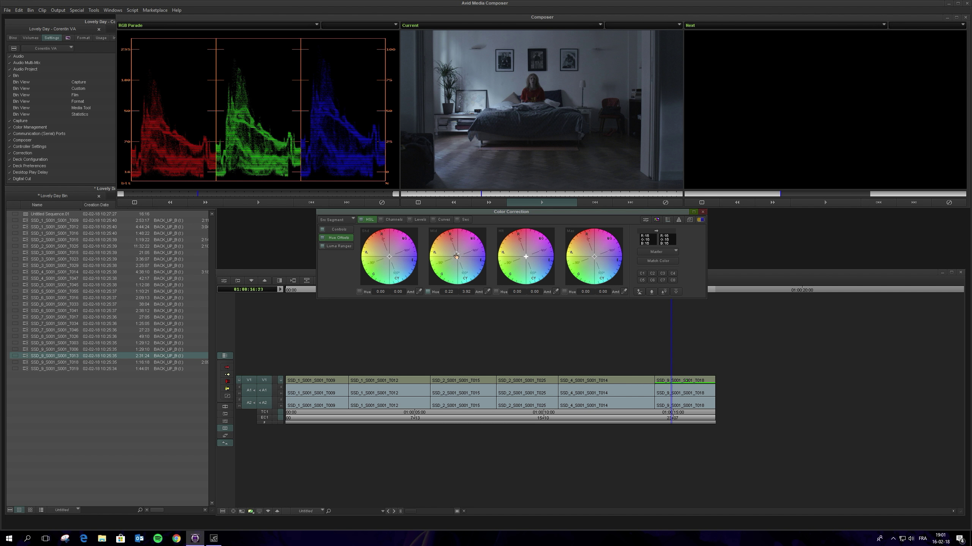
{"action": "left_click_drag", "start_coordinate": [455, 256], "coordinate": [454, 256]}
{"action": "left_click", "coordinate": [338, 230]}
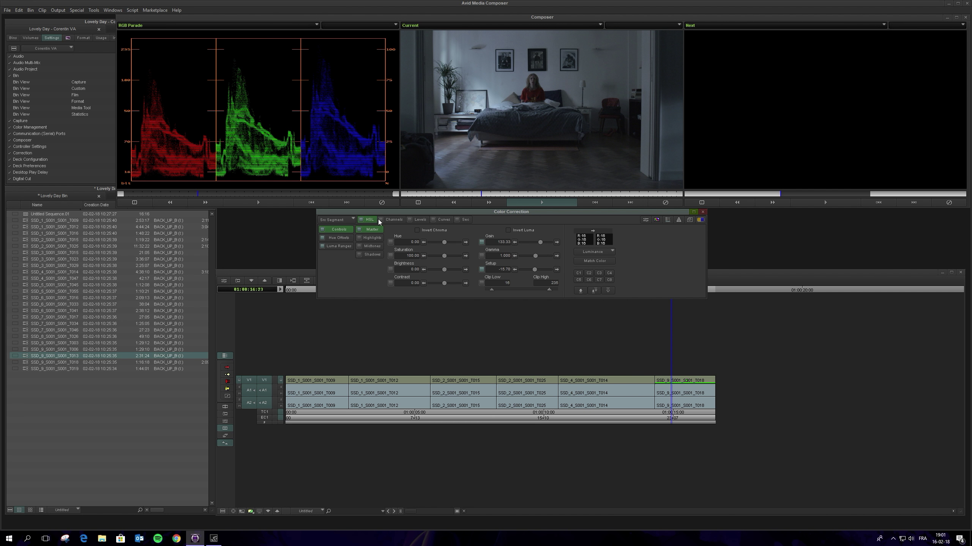
{"action": "left_click", "coordinate": [339, 247]}
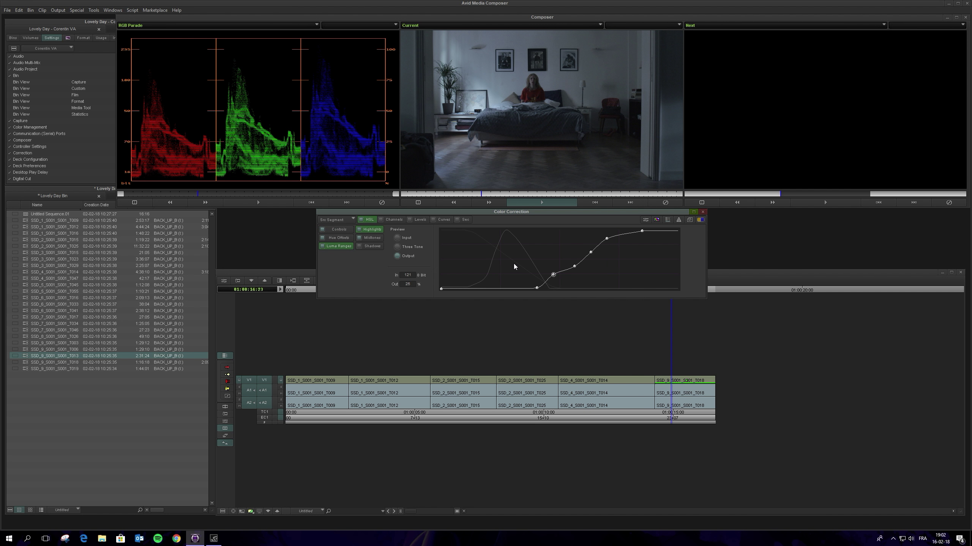
{"action": "left_click", "coordinate": [342, 230]}
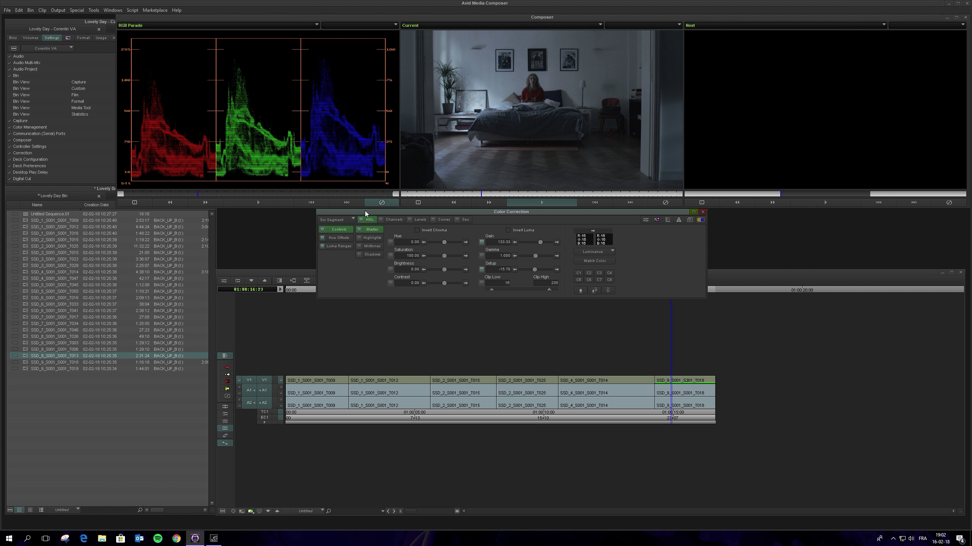
- Compare the bedroom clip with the whole HSL correction off and on, leaving it enabled
{"action": "left_click", "coordinate": [360, 219]}
{"action": "left_click", "coordinate": [360, 219]}
{"action": "left_click", "coordinate": [359, 219]}
{"action": "left_click", "coordinate": [360, 219]}
{"action": "left_click", "coordinate": [360, 219]}
{"action": "left_click", "coordinate": [360, 219]}
{"action": "left_click", "coordinate": [360, 219]}
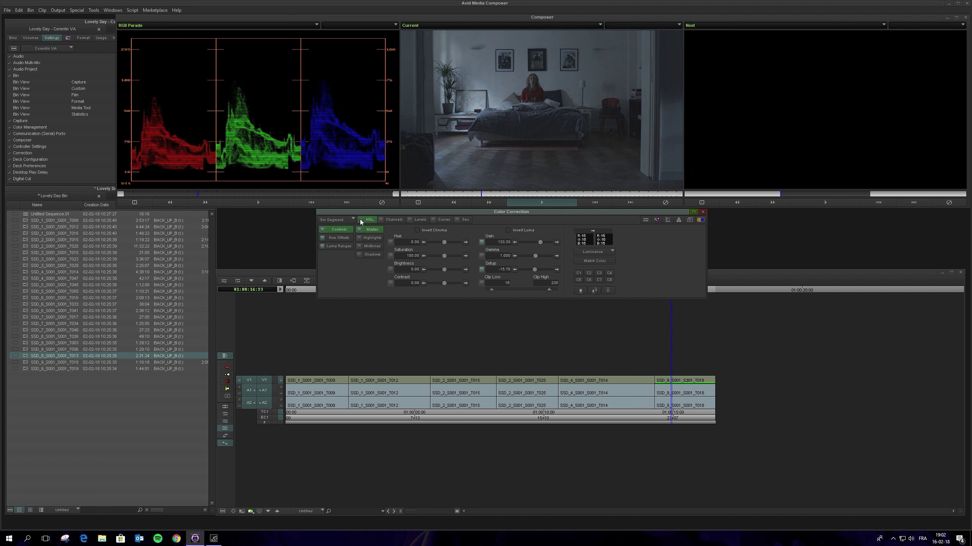
{"action": "left_click", "coordinate": [359, 219]}
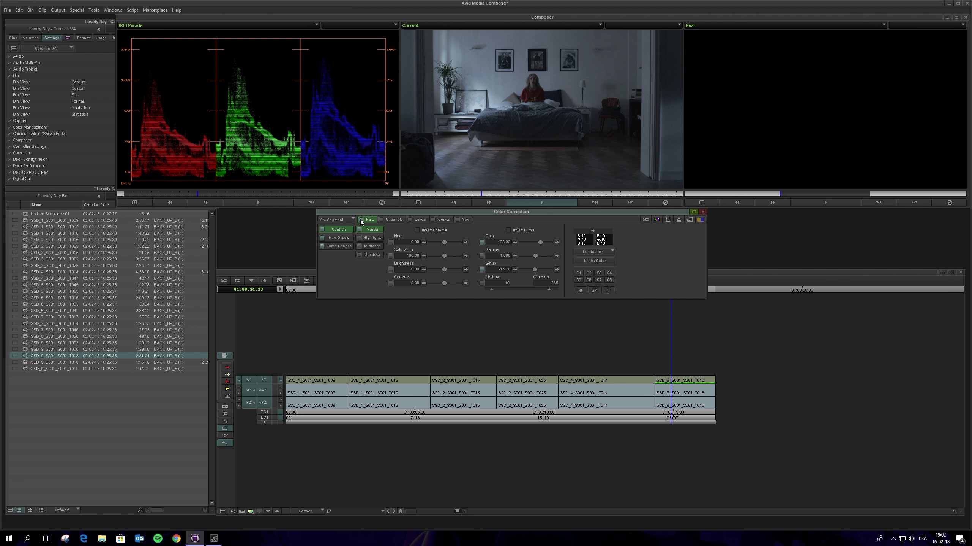